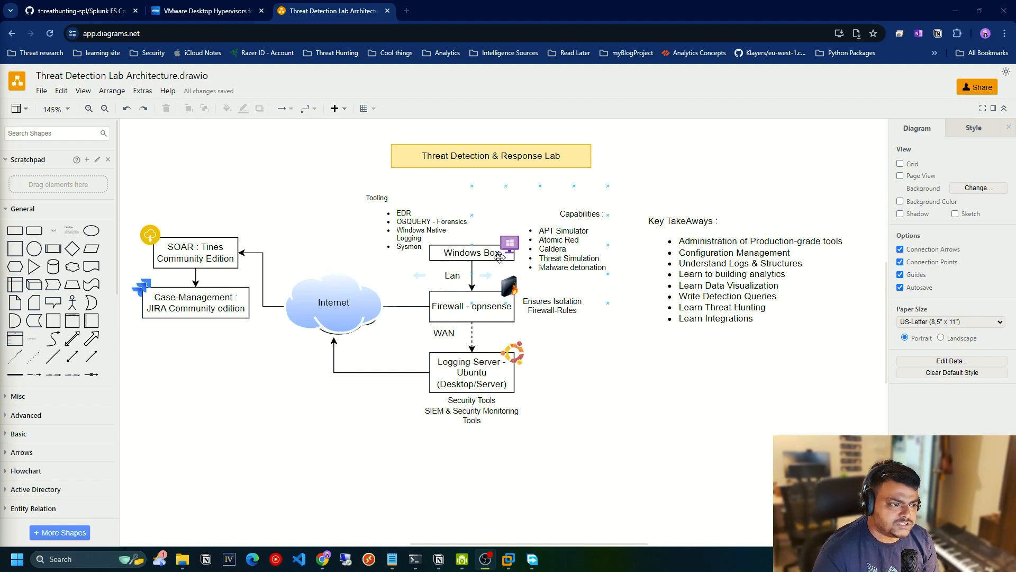
{"action": "left_click", "coordinate": [540, 309]}
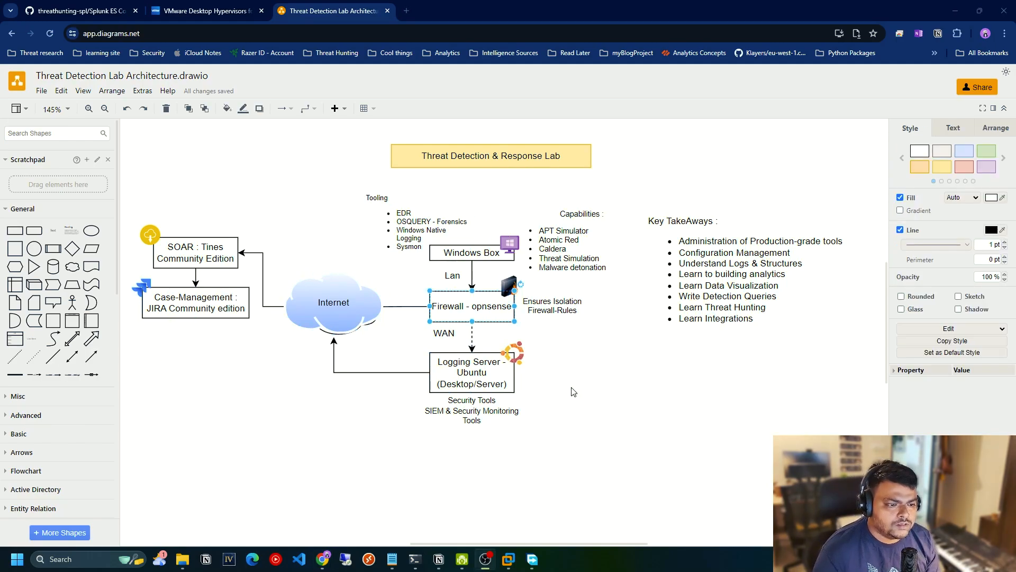
{"action": "left_click", "coordinate": [571, 387]}
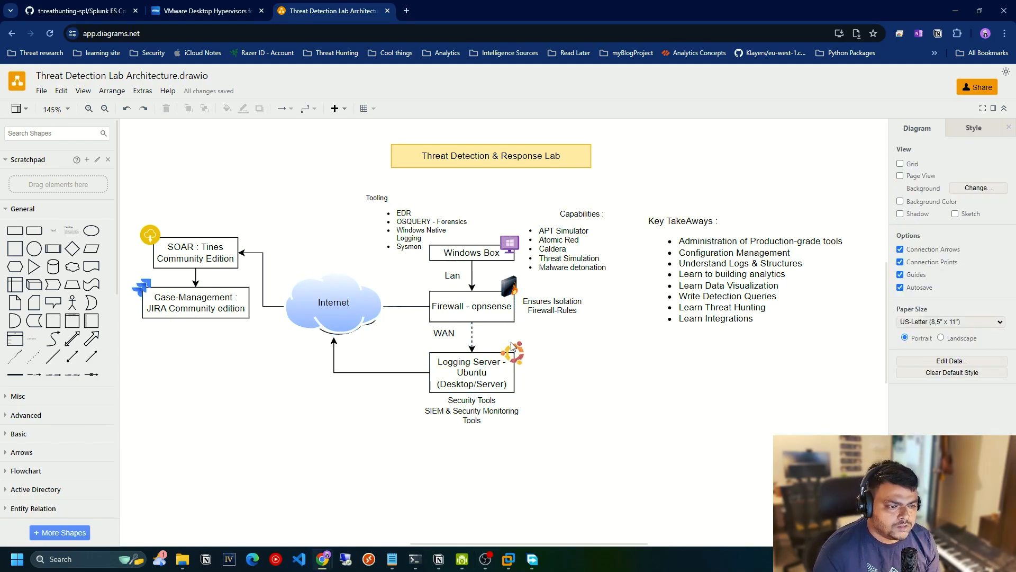
{"action": "left_click", "coordinate": [466, 307]}
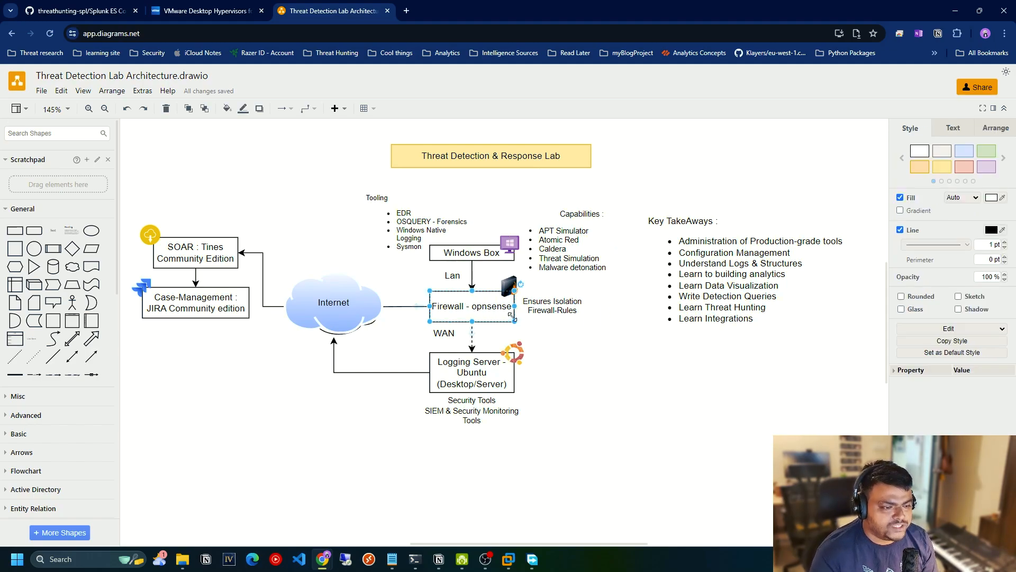
Open the OPNsense download page in a new browser tab and go to its fast download selector.
{"action": "left_click", "coordinate": [406, 11]}
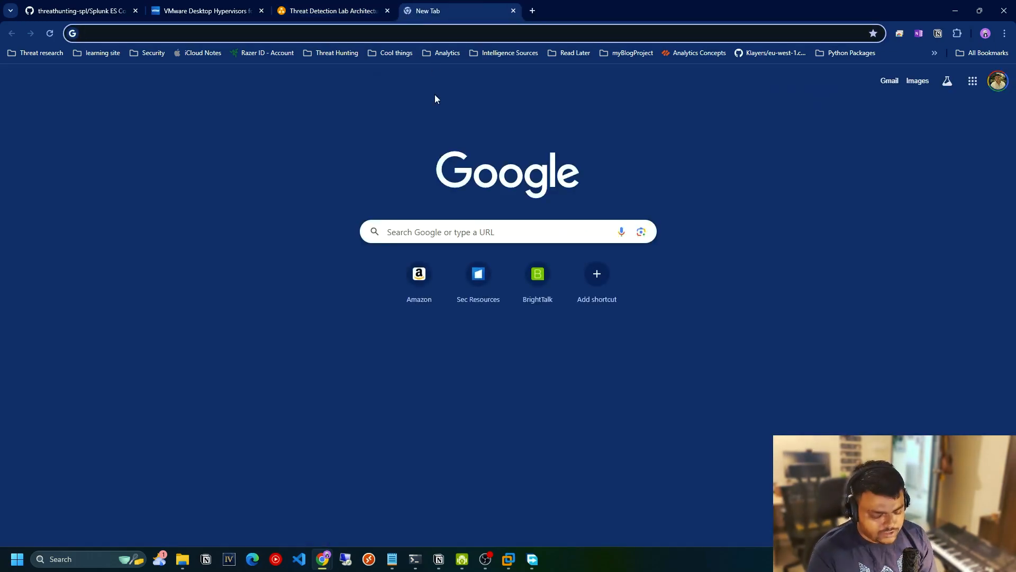
{"action": "type", "text": "opns"}
{"action": "key", "text": "Return"}
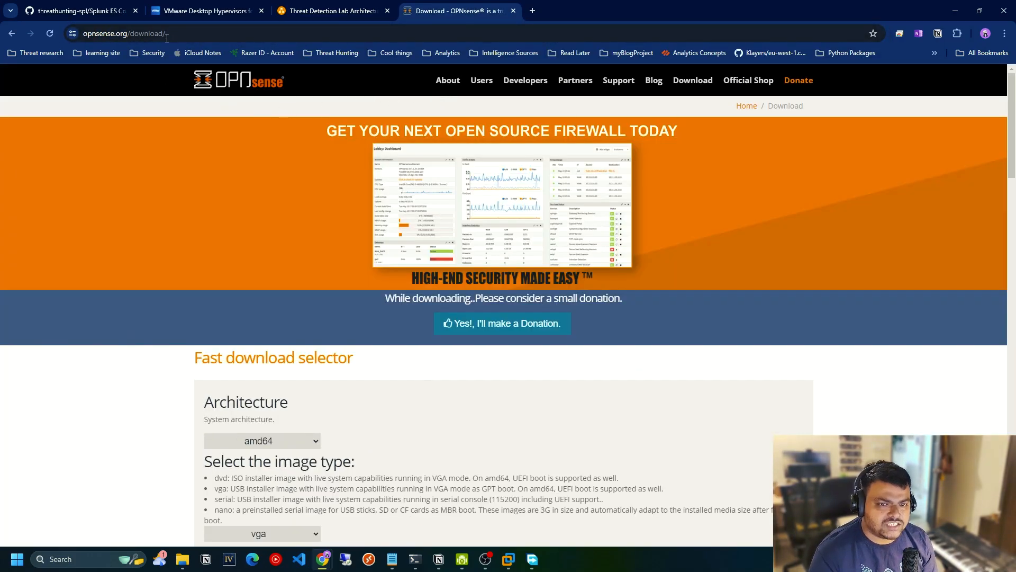
{"action": "scroll", "coordinate": [332, 186], "scroll_direction": "down", "scroll_amount": 3}
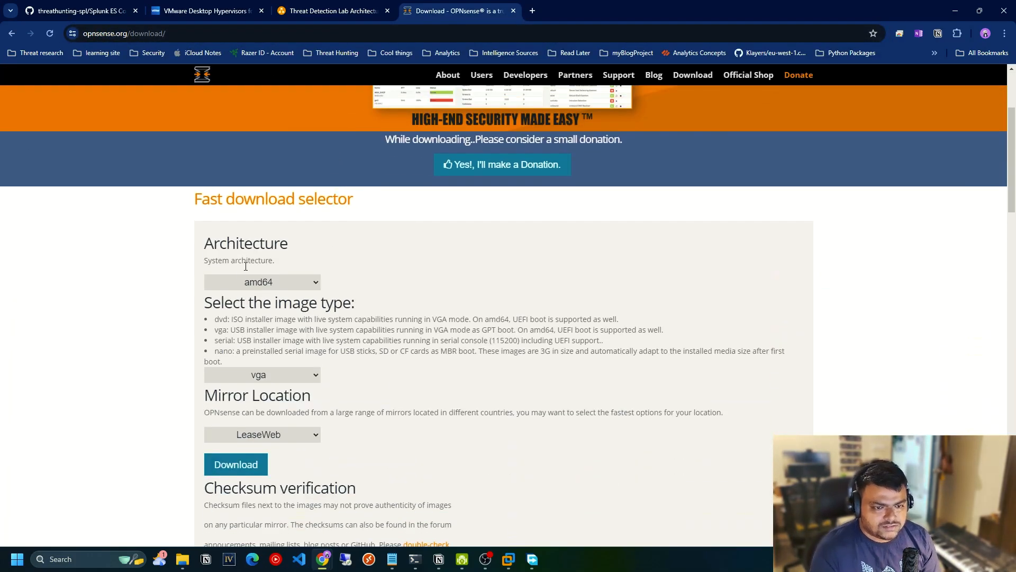
Keep the amd64 architecture and set the OPNsense image type to dvd, checking its ISO installer description.
{"action": "left_click", "coordinate": [299, 282]}
{"action": "left_click", "coordinate": [257, 295]}
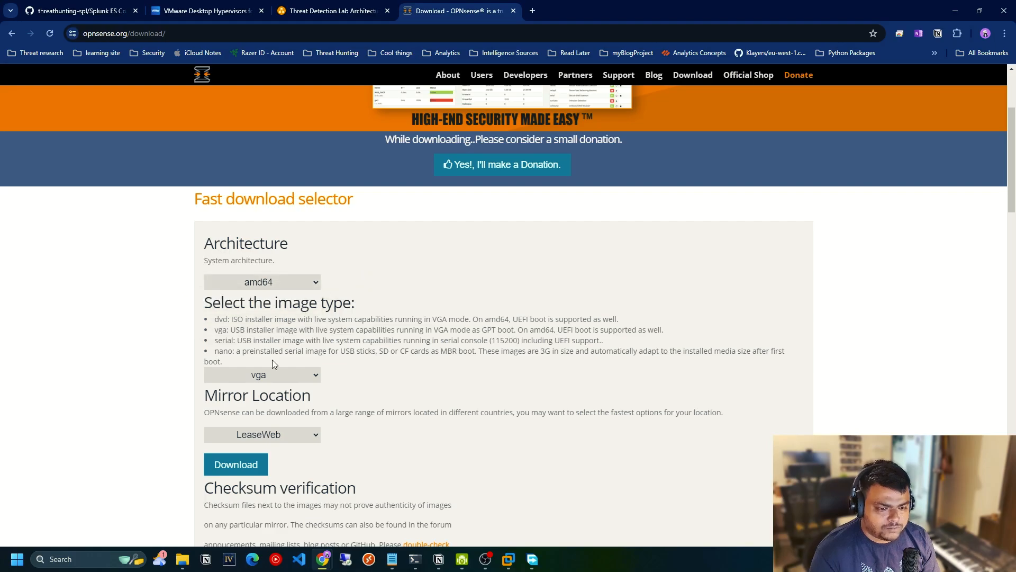
{"action": "left_click", "coordinate": [272, 374]}
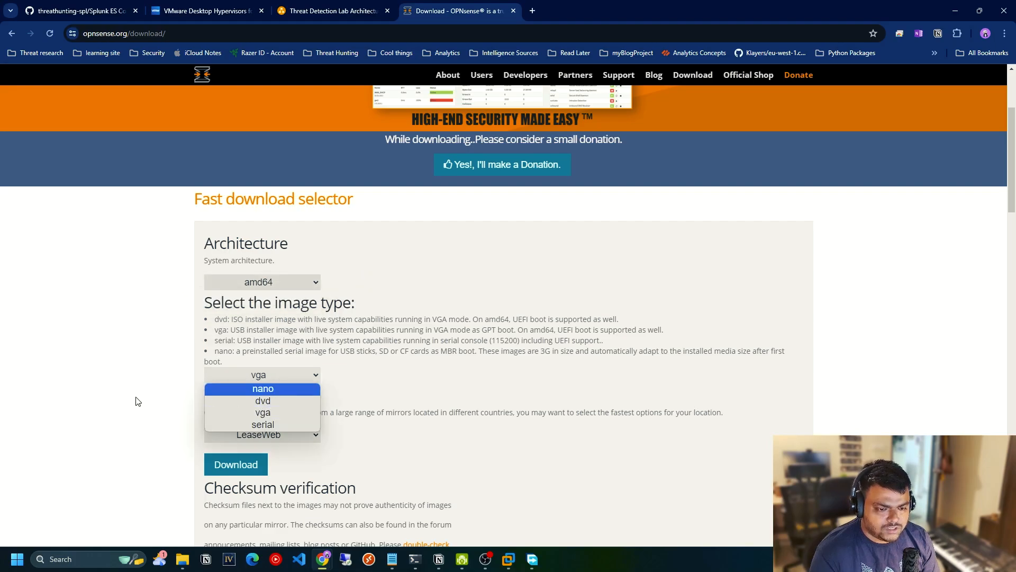
{"action": "left_click", "coordinate": [275, 400]}
{"action": "scroll", "coordinate": [275, 344], "scroll_direction": "down", "scroll_amount": 3}
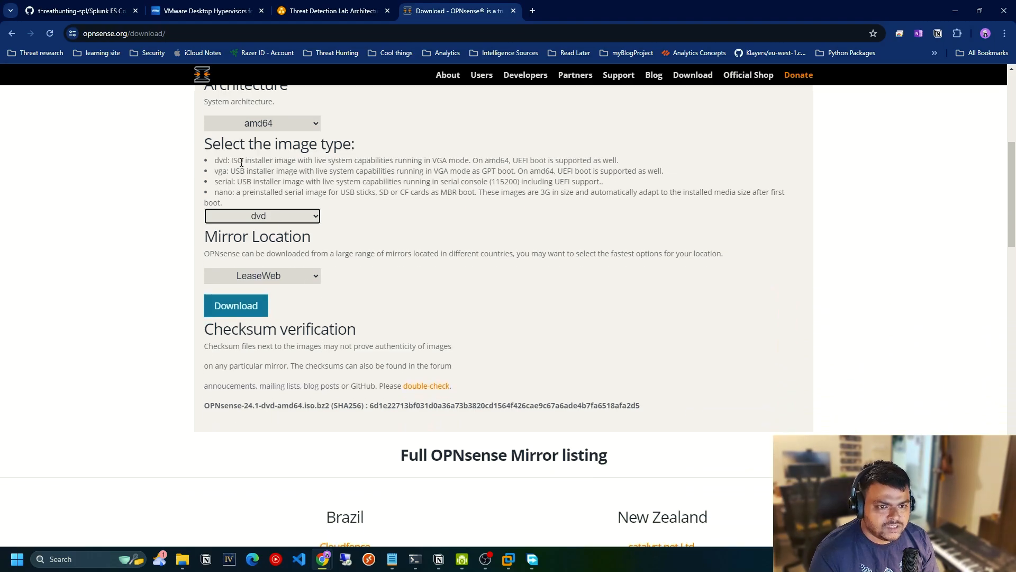
{"action": "left_click_drag", "start_coordinate": [230, 157], "coordinate": [466, 162]}
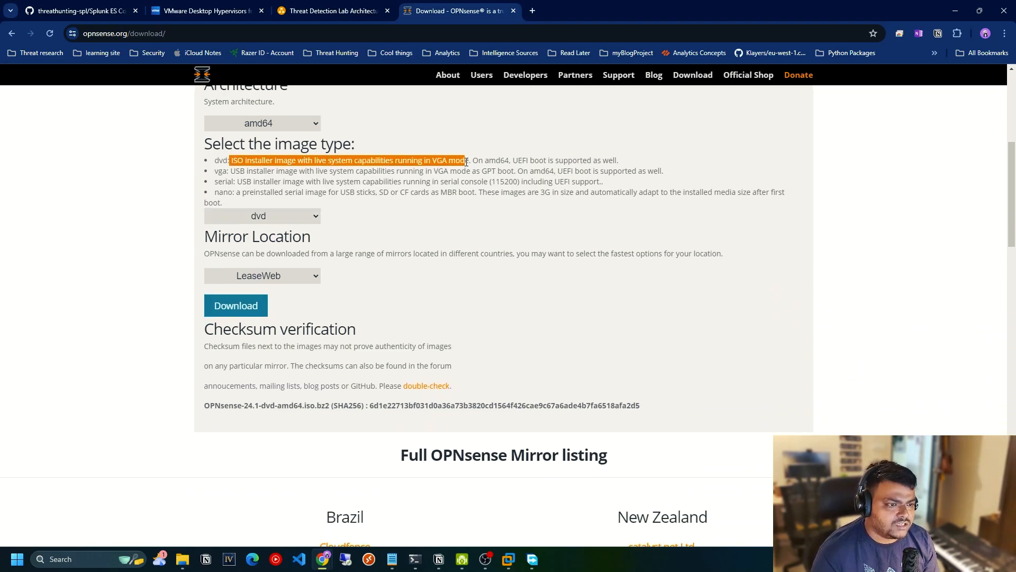
{"action": "left_click", "coordinate": [465, 167]}
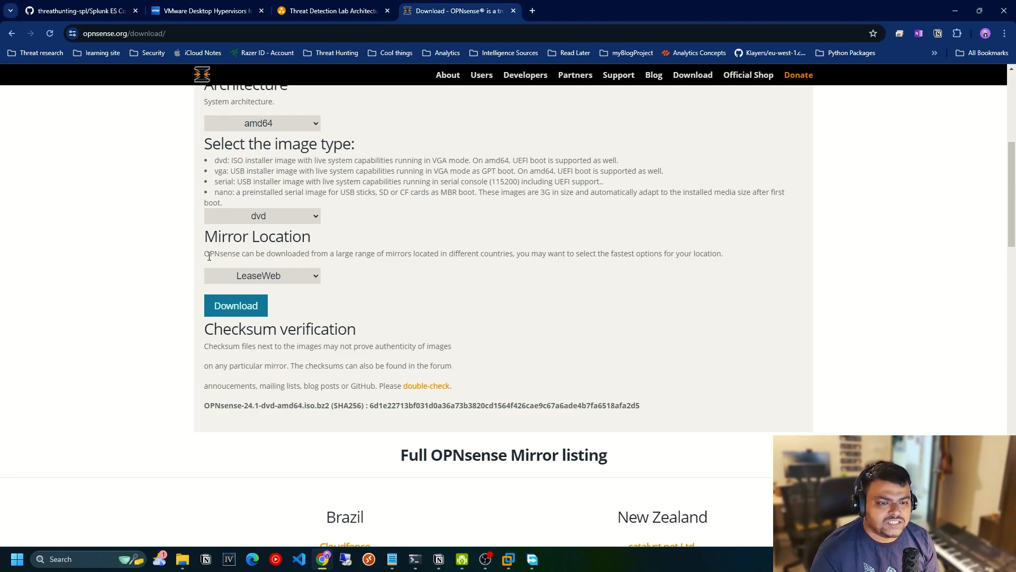
{"action": "left_click", "coordinate": [266, 312]}
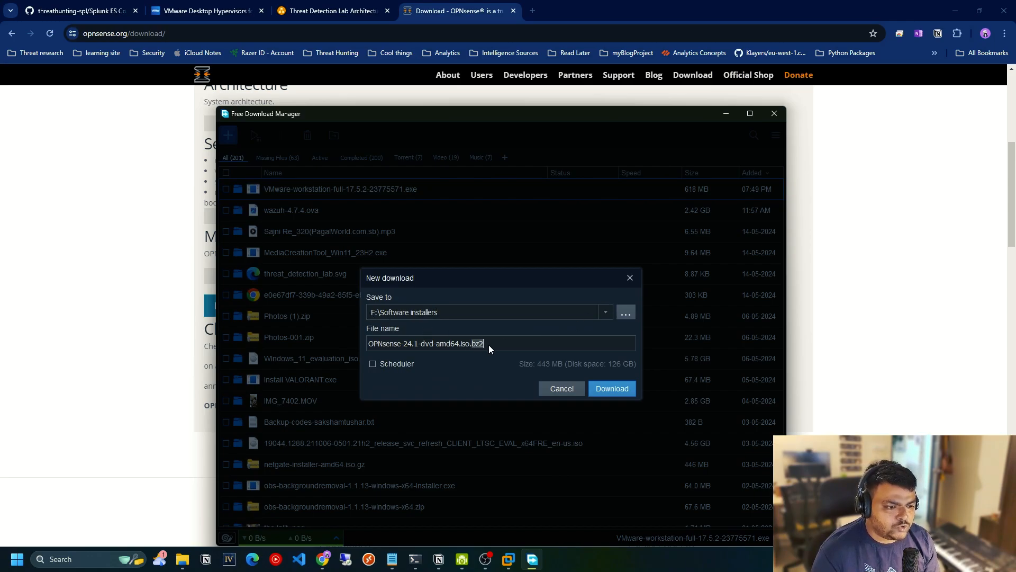
{"action": "left_click", "coordinate": [561, 388]}
{"action": "left_click", "coordinate": [770, 114]}
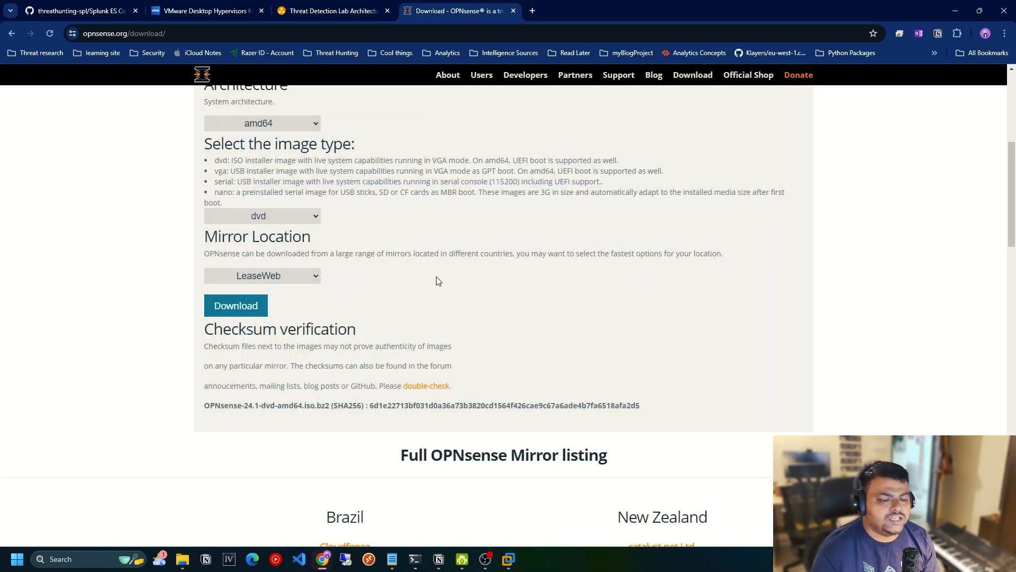
{"action": "scroll", "coordinate": [436, 276], "scroll_direction": "down", "scroll_amount": 2}
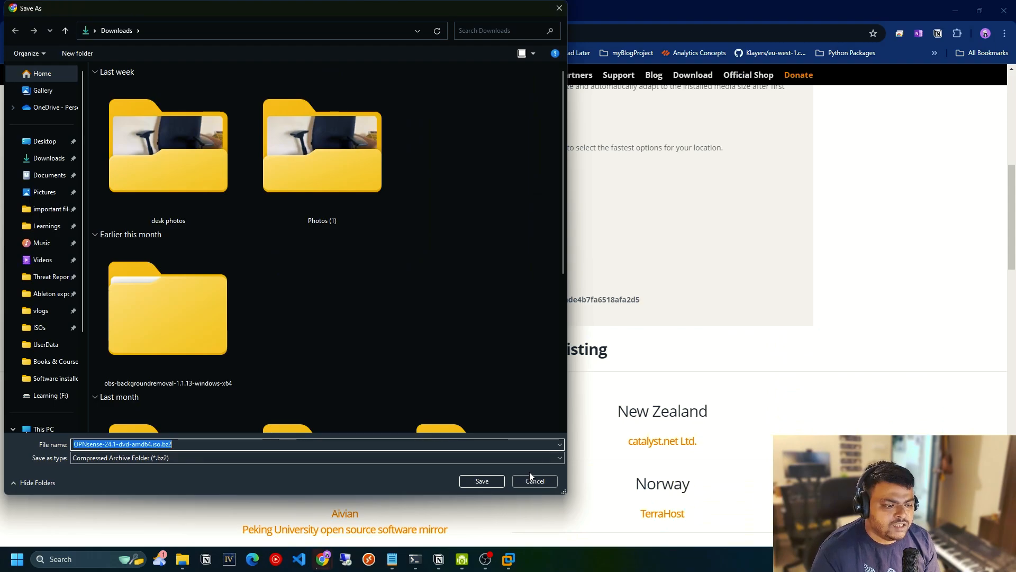
{"action": "left_click", "coordinate": [532, 480]}
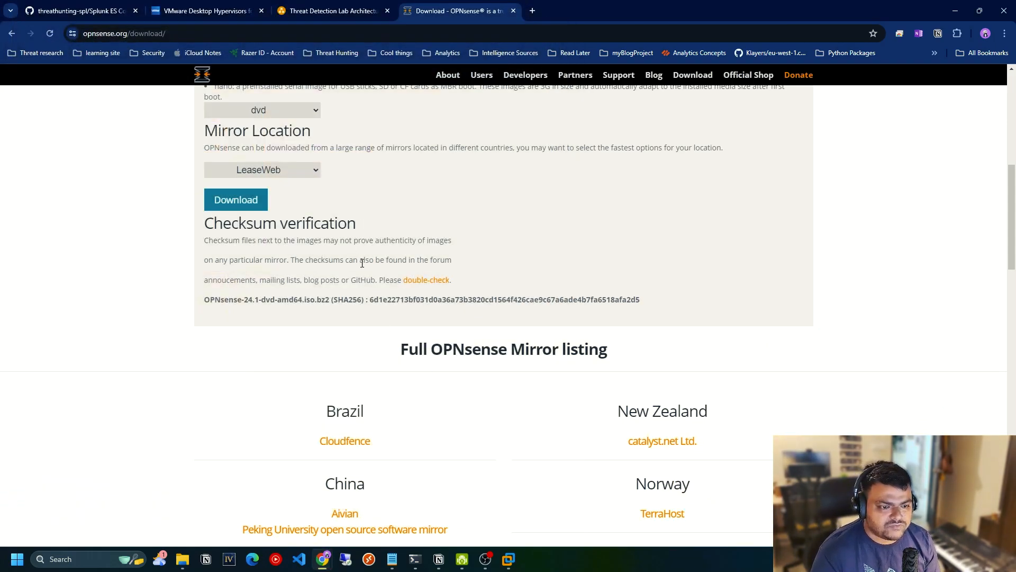
Examine the OPNsense ISO file name and its bz2 extension under checksum verification, and look for the 7-Zip File Manager among the installed apps.
{"action": "left_click_drag", "start_coordinate": [316, 296], "coordinate": [208, 297]}
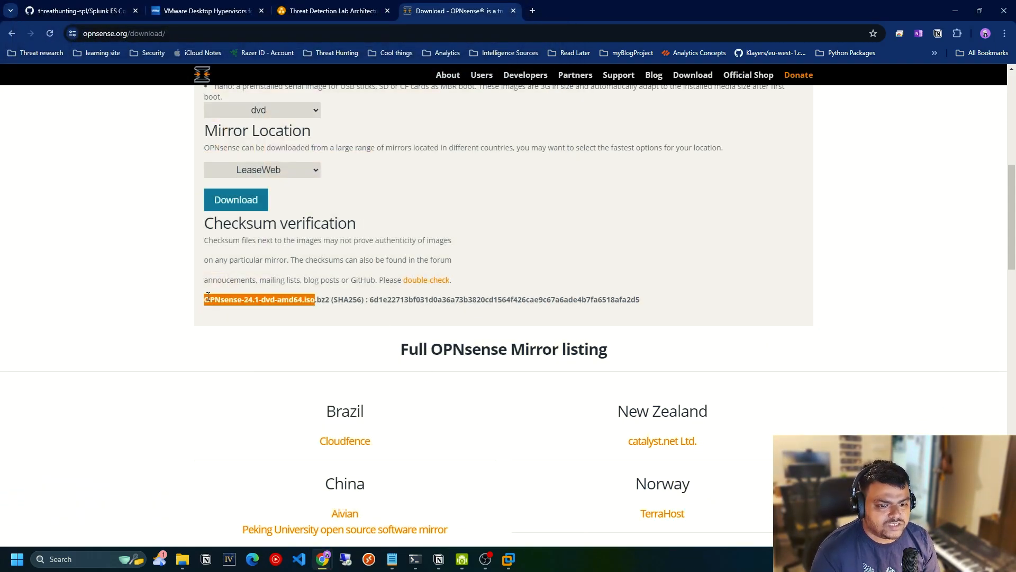
{"action": "left_click", "coordinate": [329, 300]}
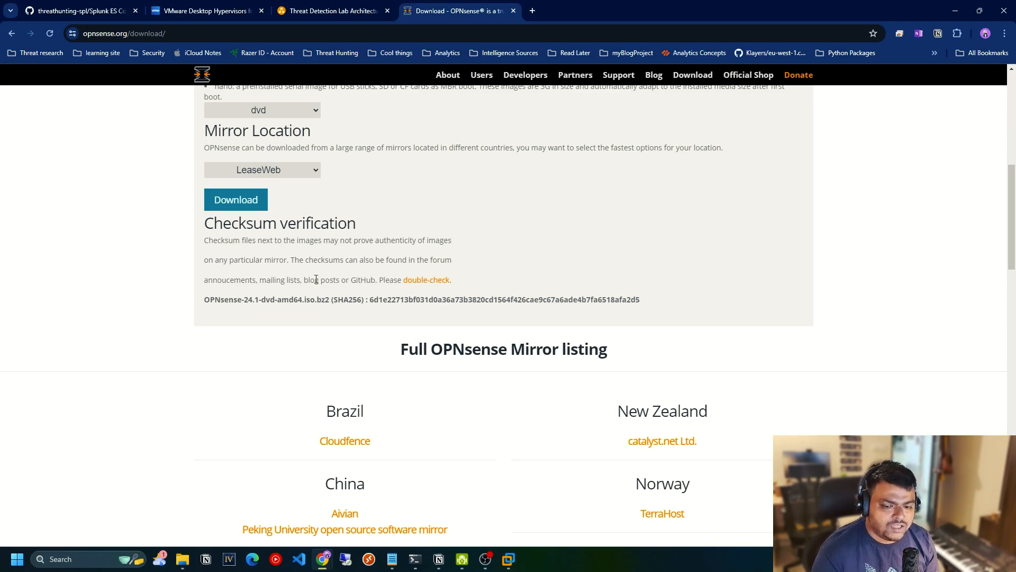
{"action": "left_click", "coordinate": [16, 559]}
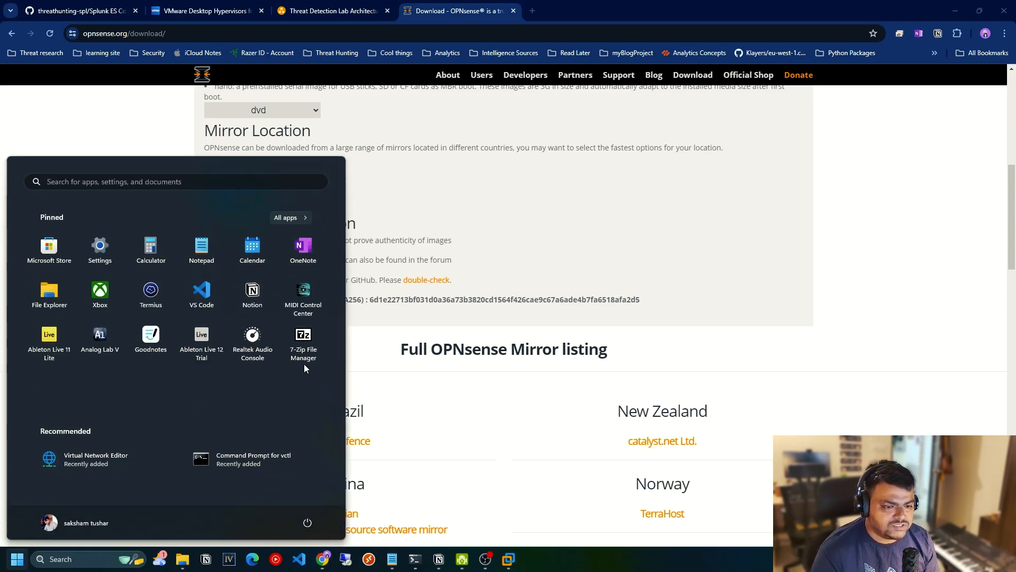
{"action": "left_click", "coordinate": [370, 337]}
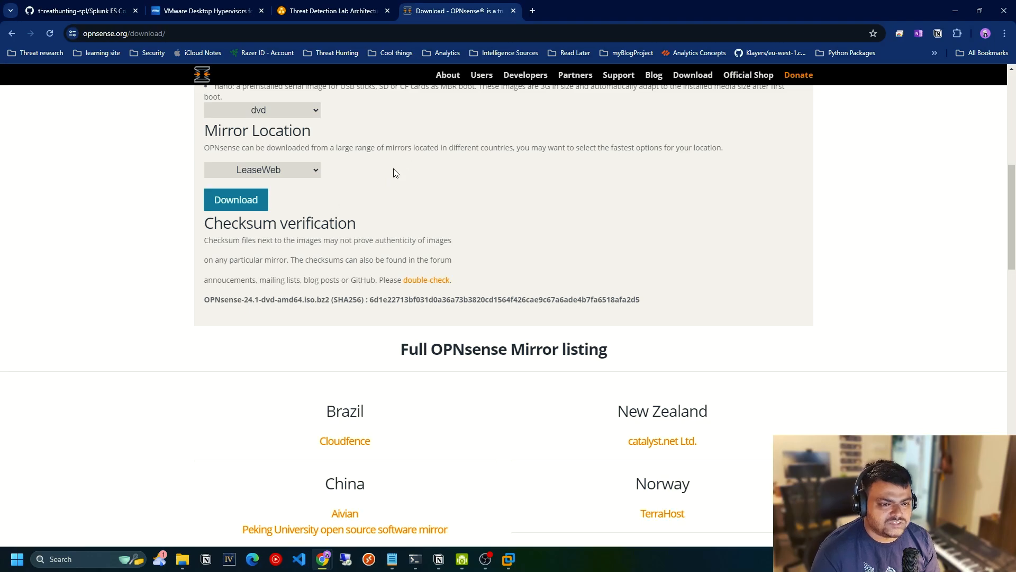
{"action": "left_click_drag", "start_coordinate": [313, 300], "coordinate": [194, 301]}
{"action": "left_click", "coordinate": [304, 268]}
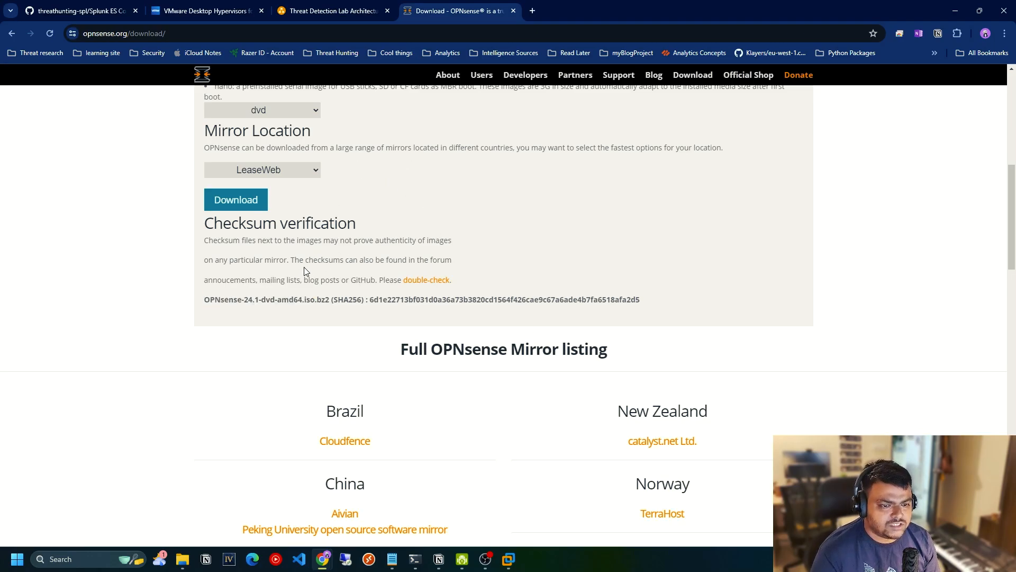
{"action": "left_click_drag", "start_coordinate": [314, 300], "coordinate": [206, 296]}
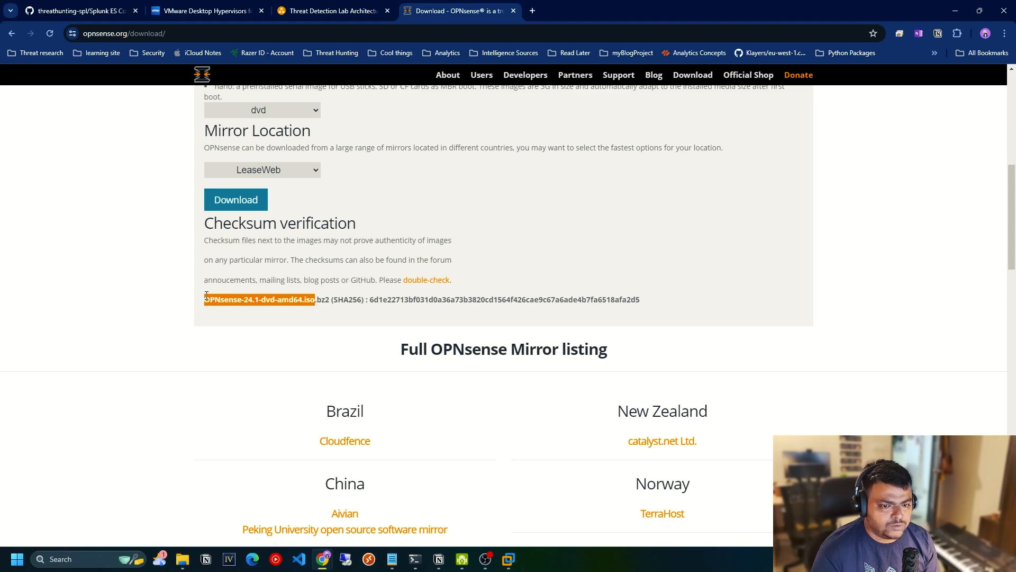
Switch to VMware Workstation and open the Threat Detection Lab folder in the library.
{"action": "left_click", "coordinate": [512, 554]}
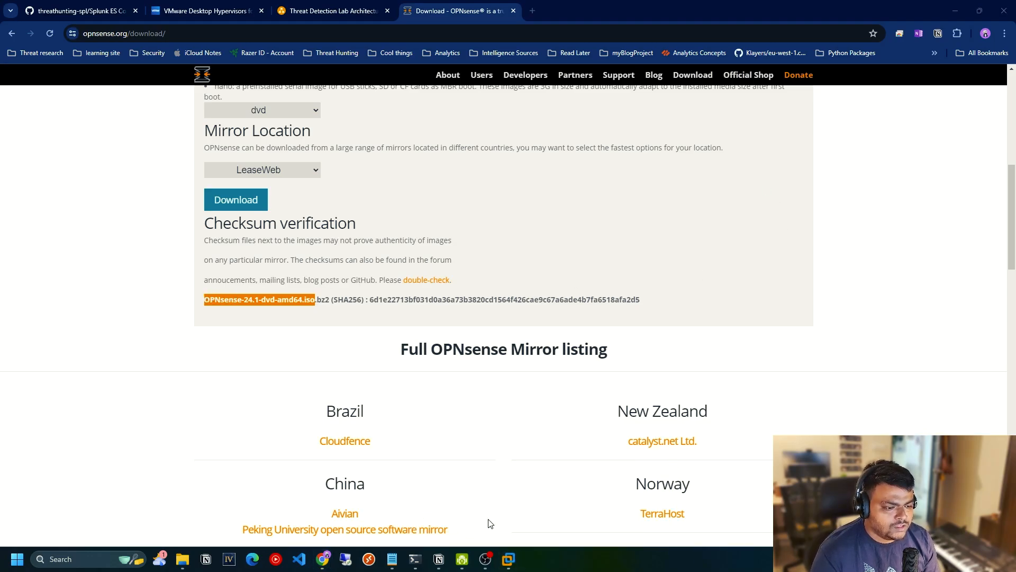
{"action": "left_click", "coordinate": [460, 500]}
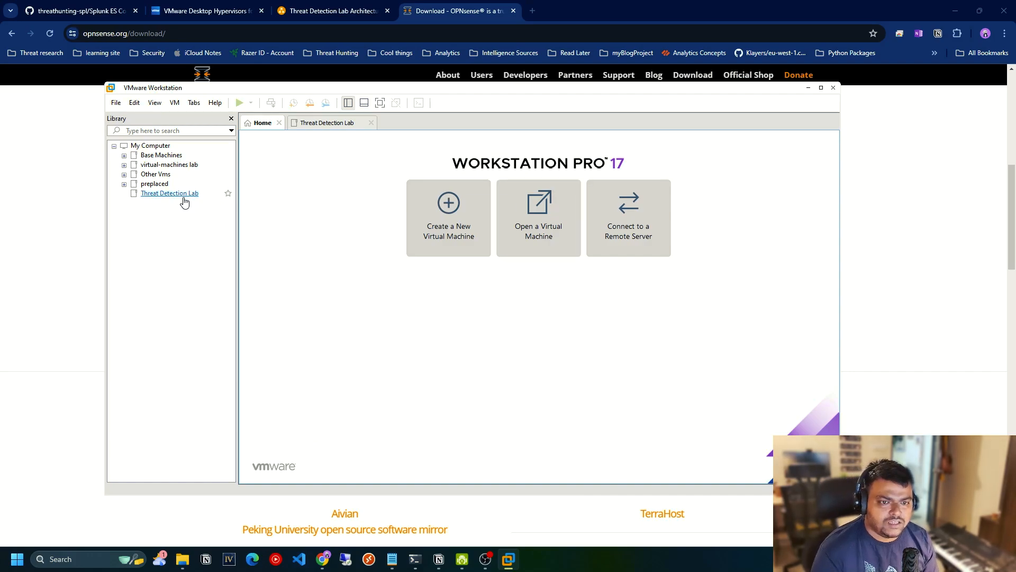
{"action": "left_click", "coordinate": [154, 193]}
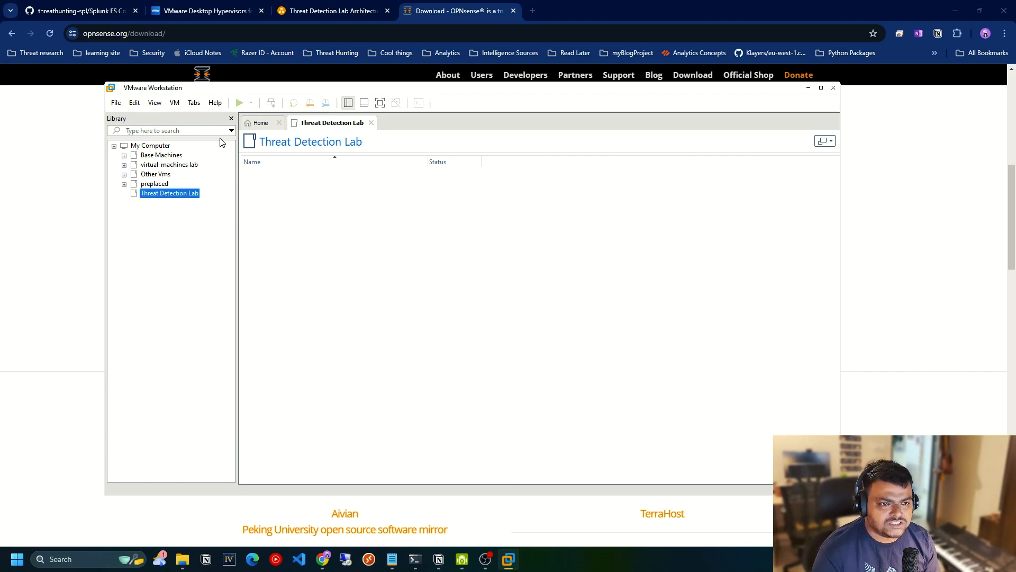
Start a new virtual machine with the typical configuration and use OPNsense-24.1-dvd-amd64.iso from the ISOs folder as its installer image.
{"action": "right_click", "coordinate": [165, 217]}
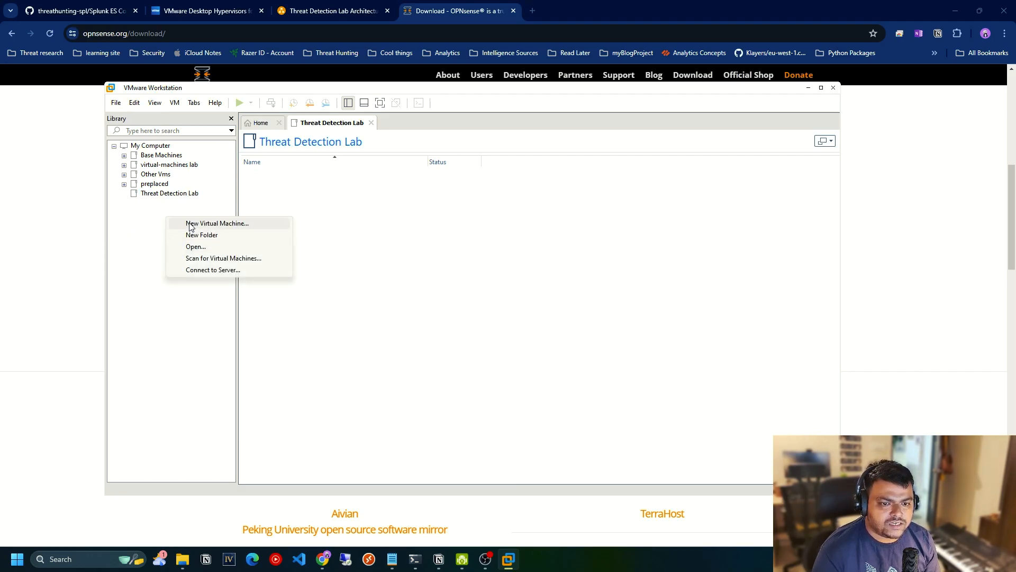
{"action": "left_click", "coordinate": [195, 225]}
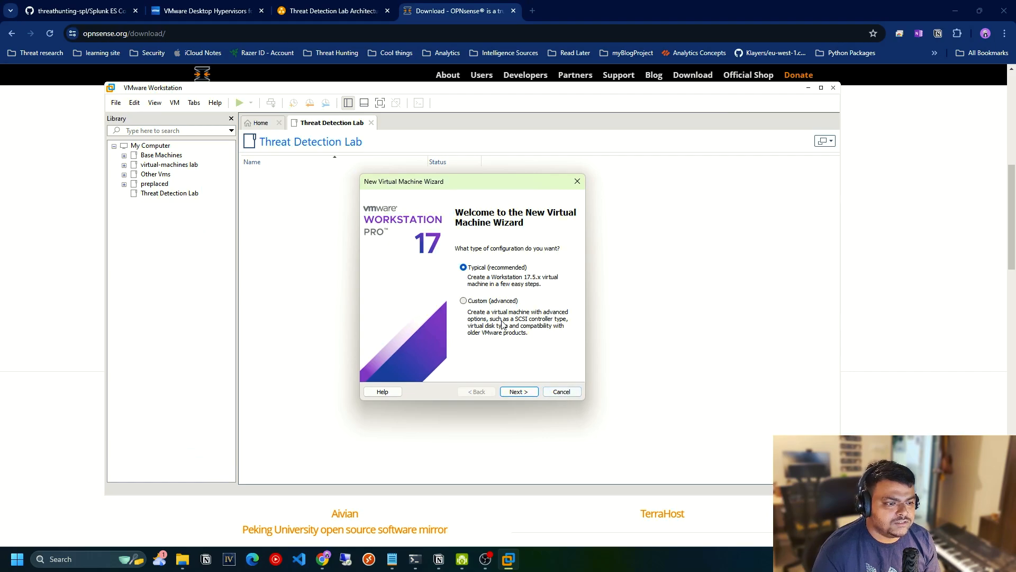
{"action": "left_click", "coordinate": [516, 392]}
{"action": "left_click", "coordinate": [555, 303]}
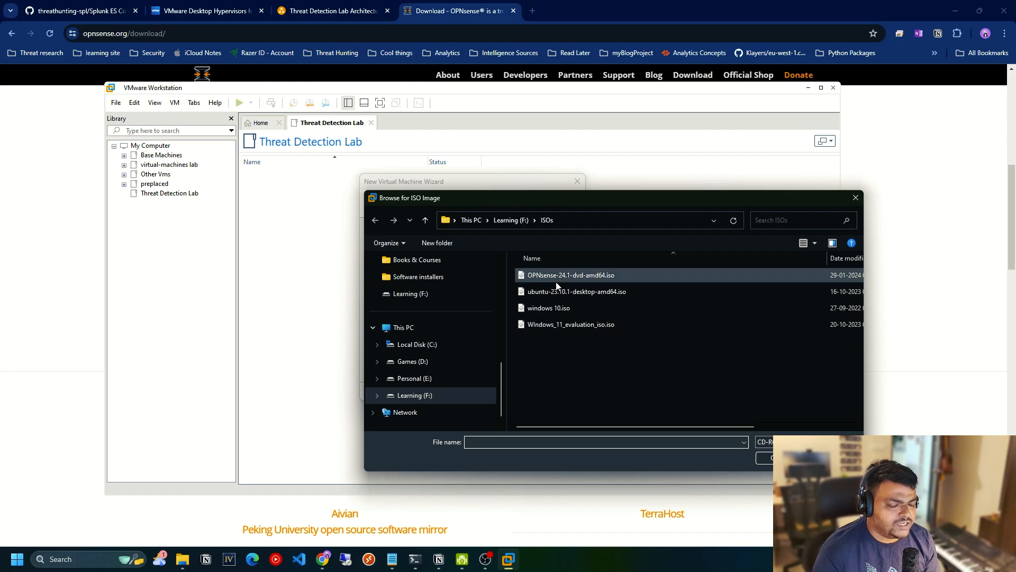
{"action": "left_click", "coordinate": [566, 276]}
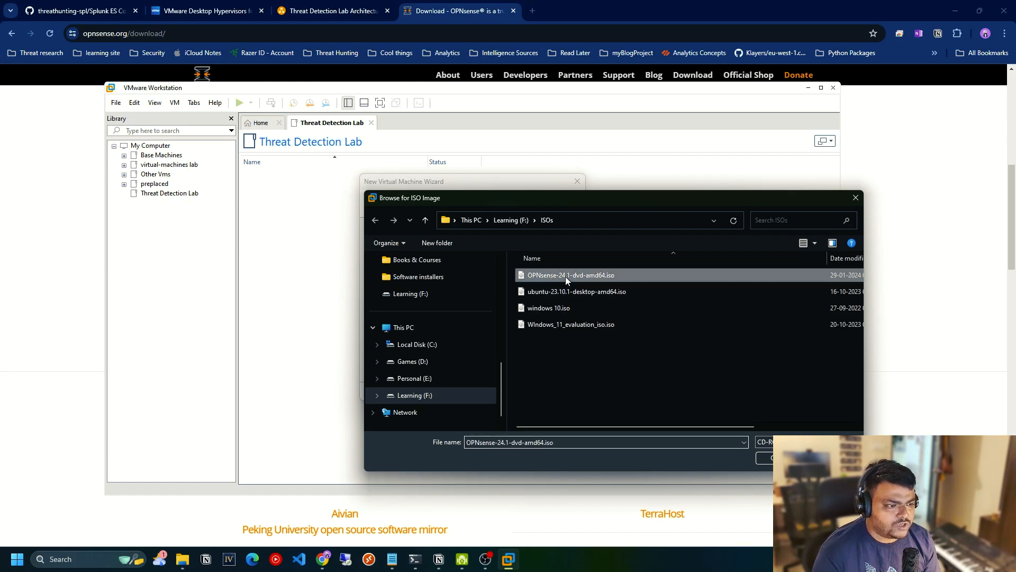
{"action": "left_click", "coordinate": [765, 459]}
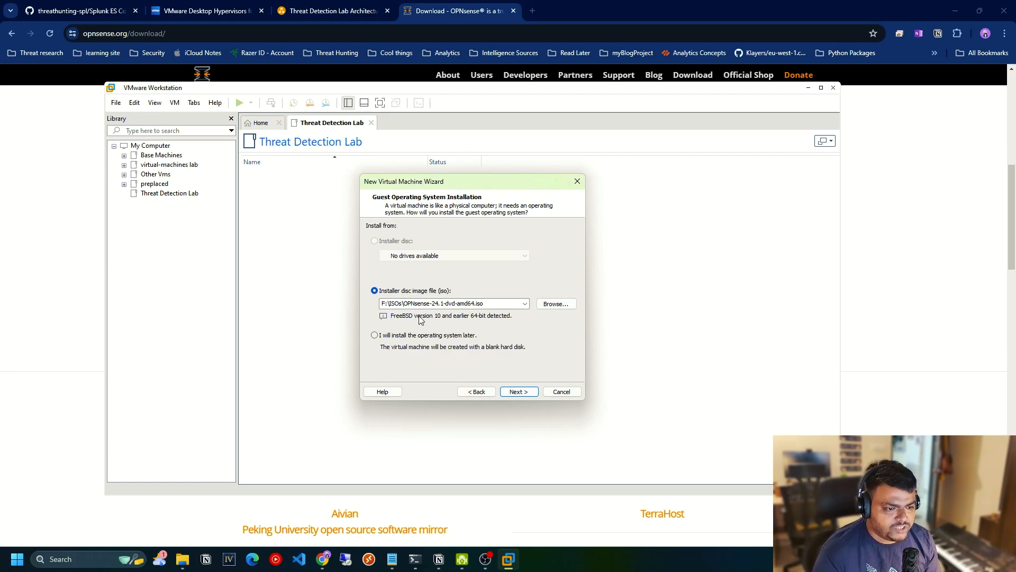
{"action": "left_click", "coordinate": [518, 391]}
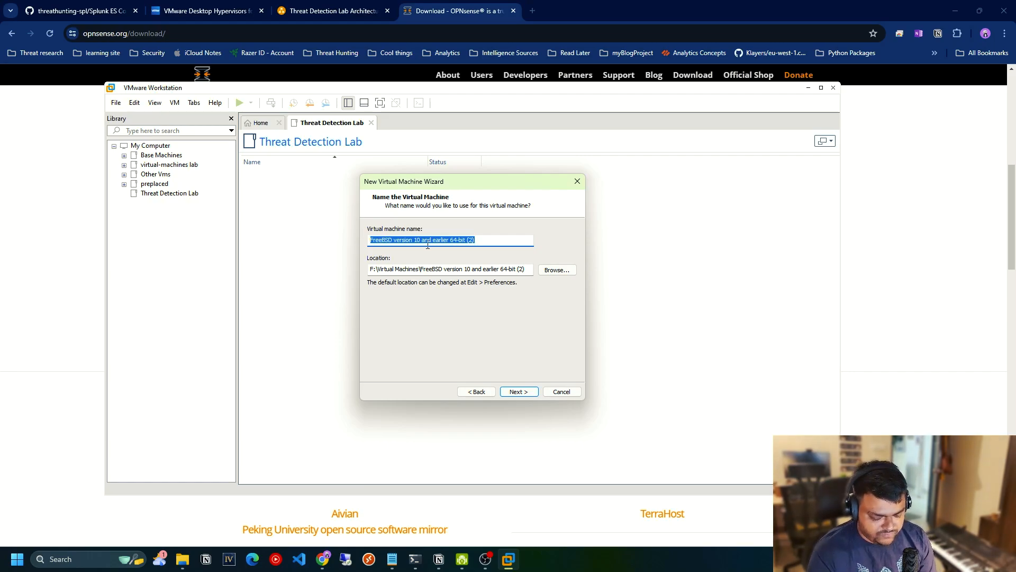
Name the new virtual machine firewall-opnsense-tdr after trying firewall-opnsense.
{"action": "type", "text": "FIrew"}
{"action": "key", "text": "BackSpace"}
{"action": "key", "text": "BackSpace"}
{"action": "key", "text": "BackSpace"}
{"action": "key", "text": "BackSpace"}
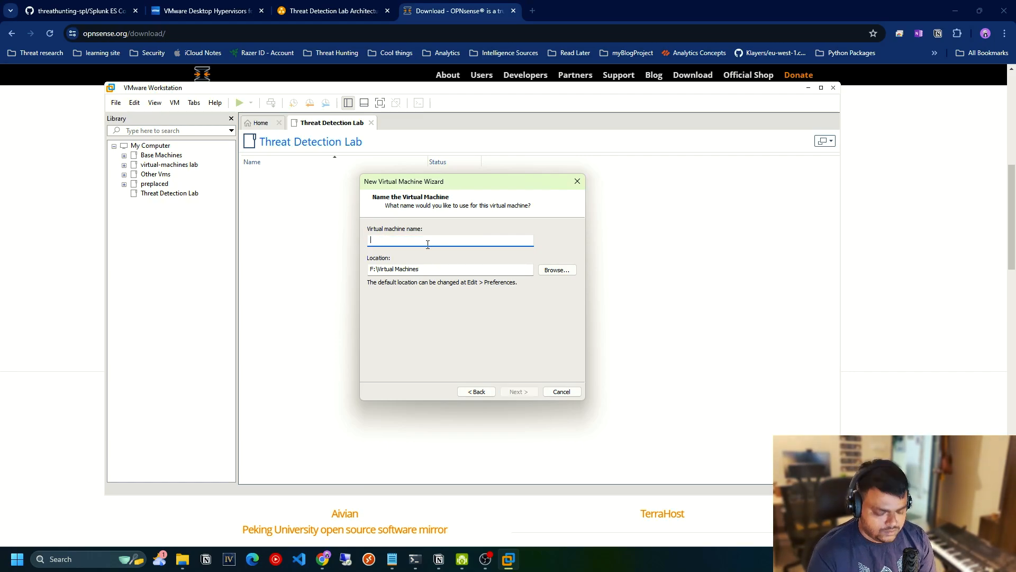
{"action": "type", "text": "firewall"}
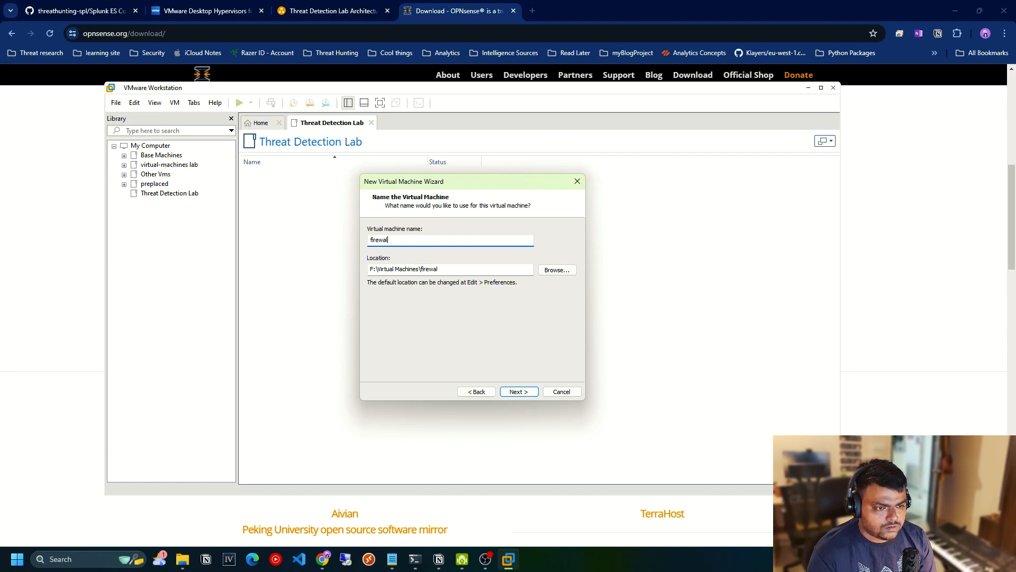
{"action": "type", "text": "-opnsense"}
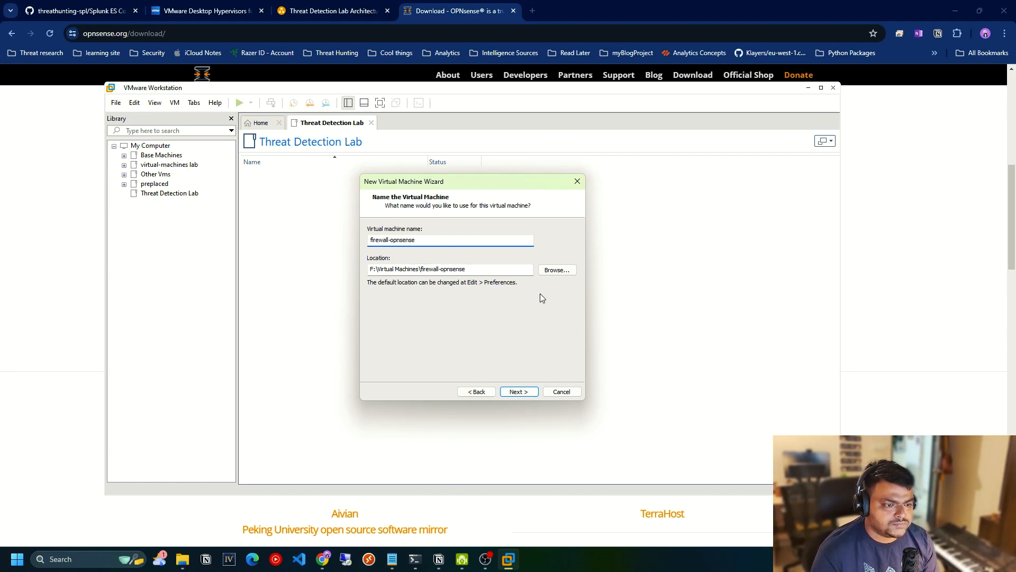
{"action": "left_click", "coordinate": [519, 392]}
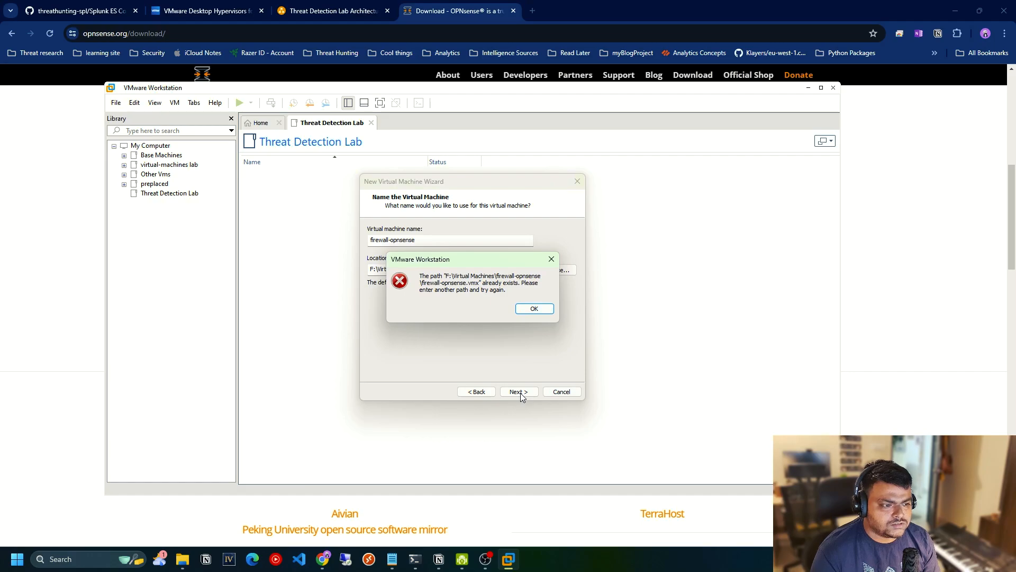
{"action": "left_click", "coordinate": [533, 309]}
{"action": "left_click", "coordinate": [442, 242]}
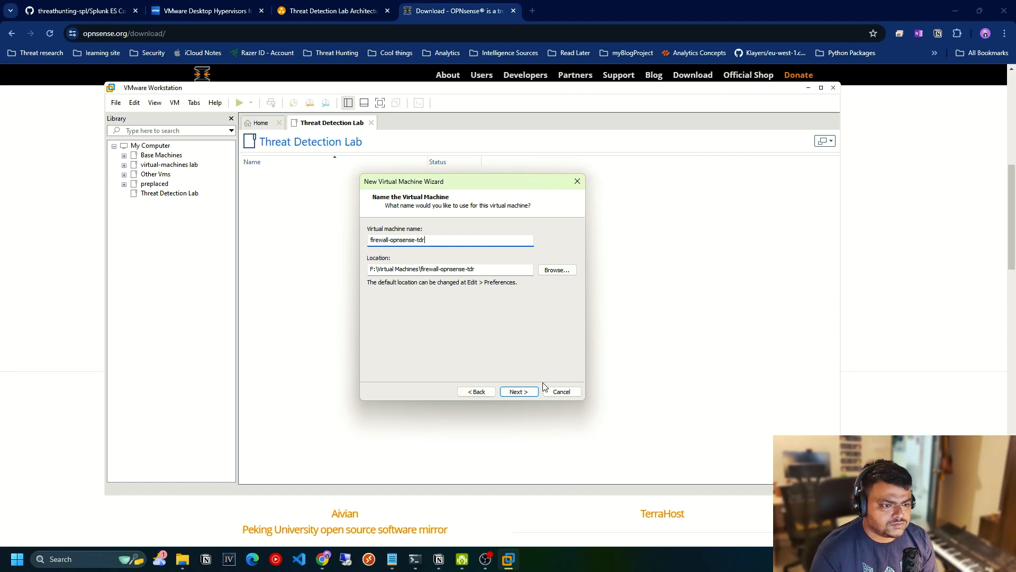
Accept the virtual machine name, keep the maximum disk size at 20 GB and store the virtual disk as a single file.
{"action": "left_click", "coordinate": [521, 392]}
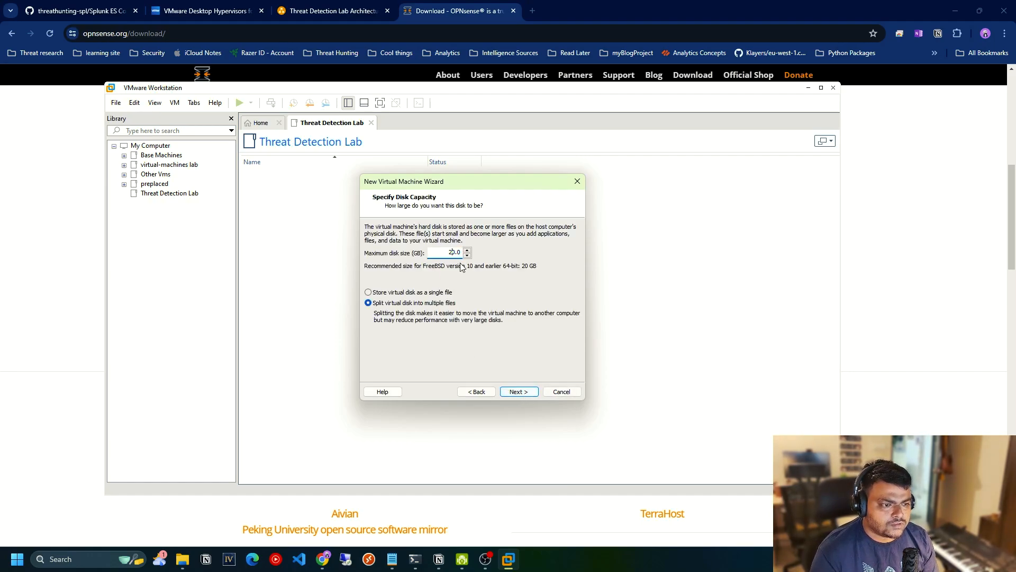
{"action": "left_click", "coordinate": [505, 293]}
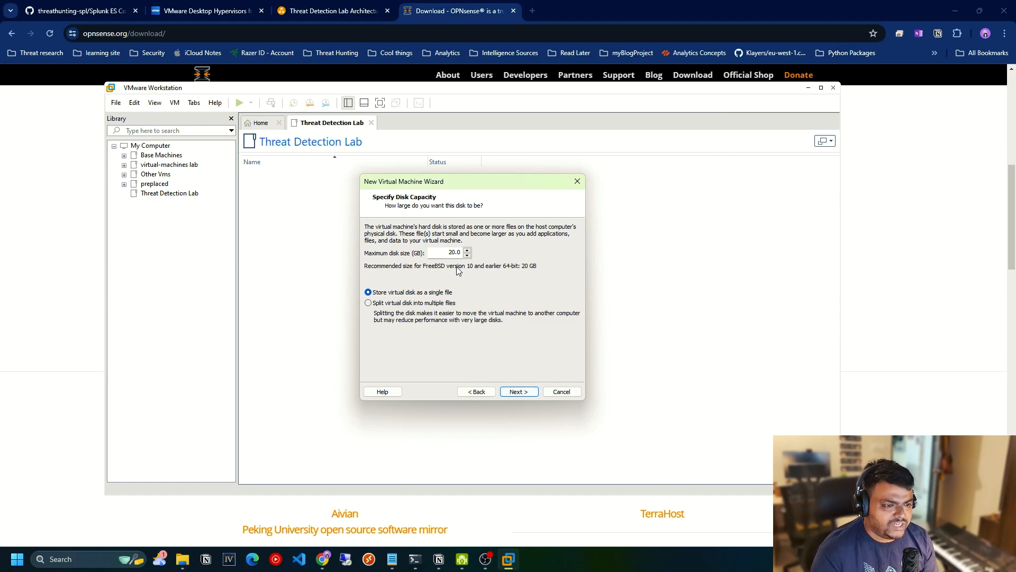
{"action": "left_click", "coordinate": [513, 393]}
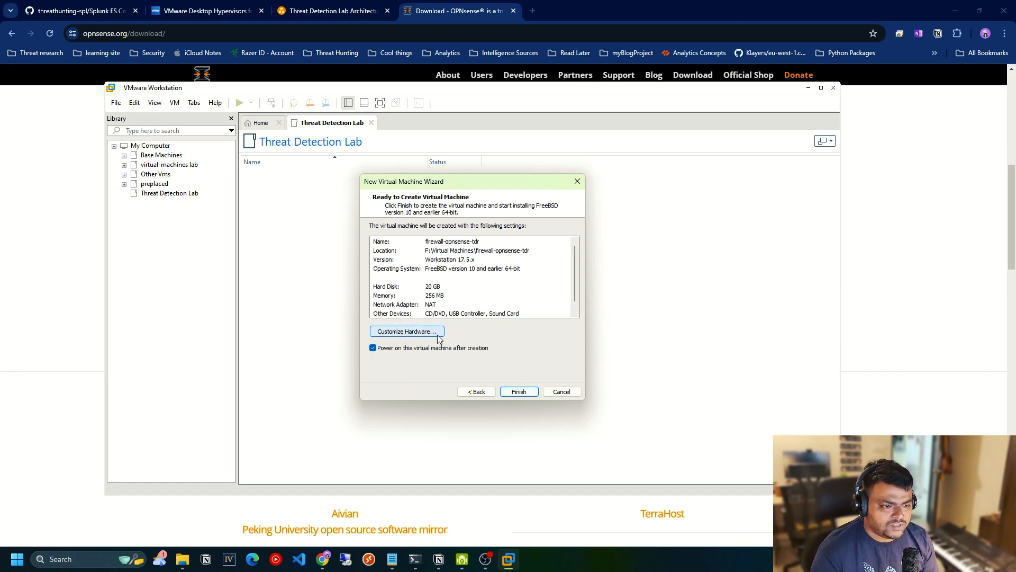
Customize the virtual machine's hardware by setting its memory to 1024 MB.
{"action": "left_click", "coordinate": [416, 332]}
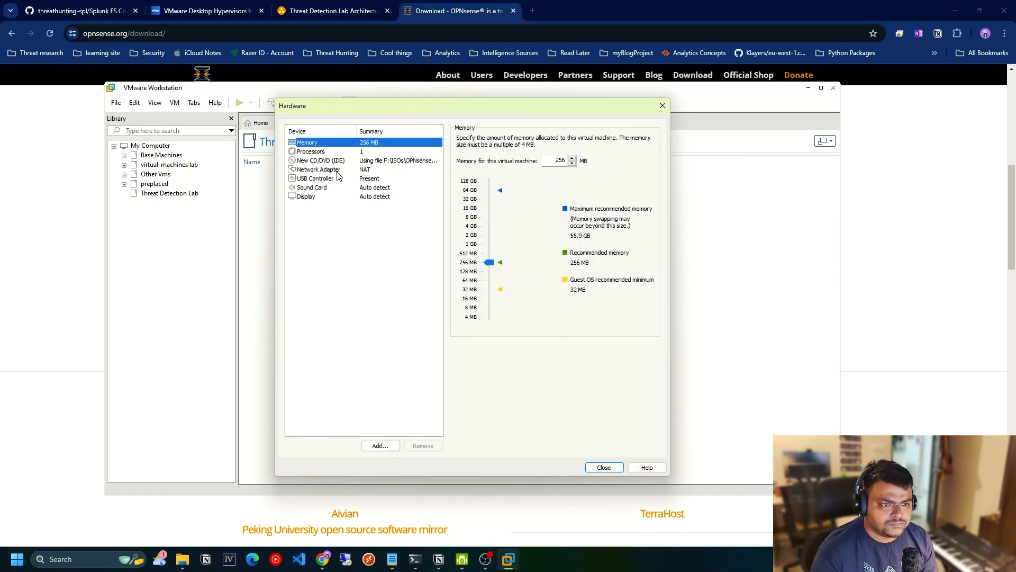
{"action": "left_click", "coordinate": [324, 152]}
{"action": "left_click", "coordinate": [335, 145]}
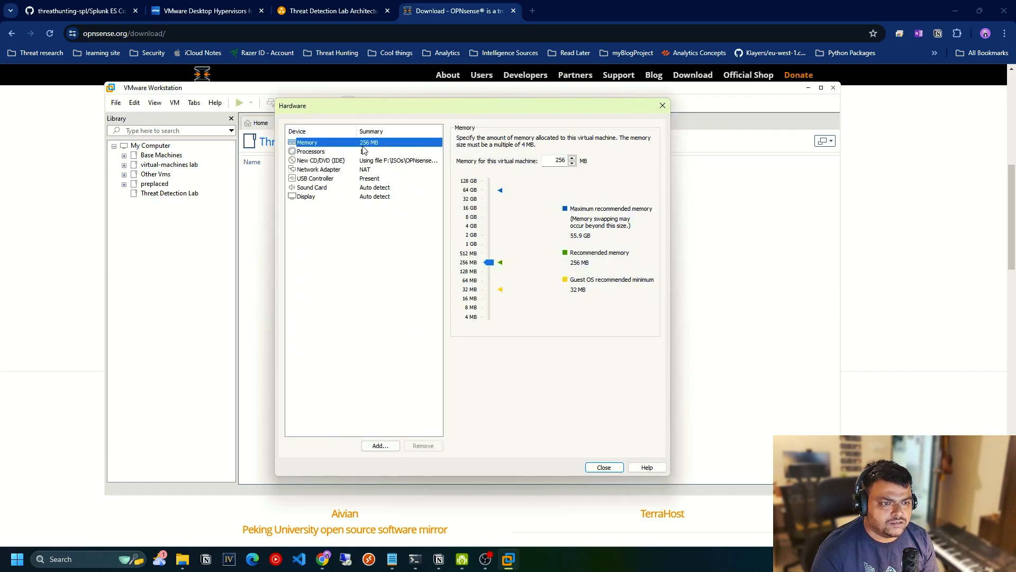
{"action": "left_click", "coordinate": [557, 160]}
{"action": "left_click_drag", "start_coordinate": [491, 262], "coordinate": [498, 246]}
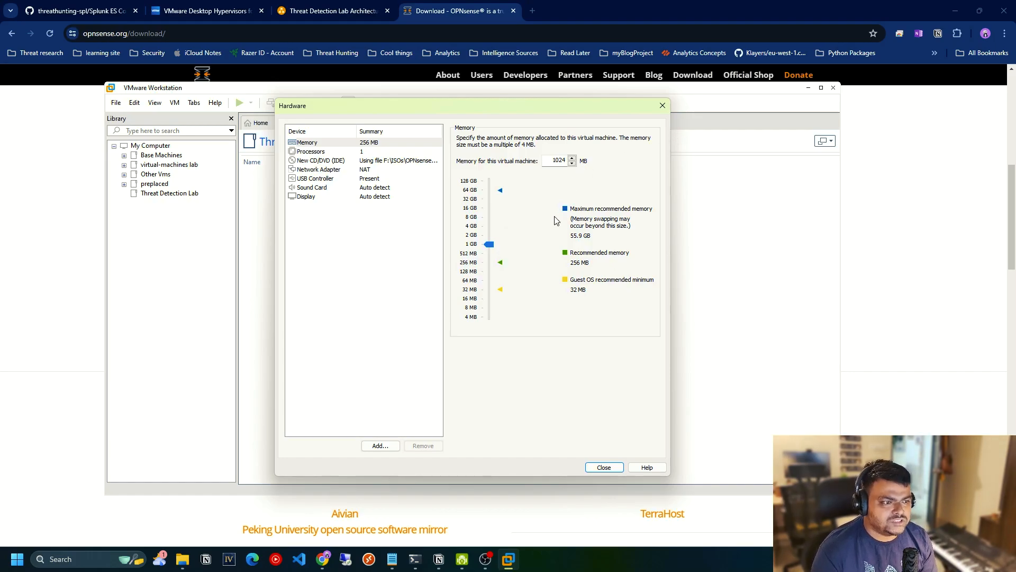
Review the processor settings and set the existing network adapter to Bridged, connected directly to the physical network.
{"action": "left_click", "coordinate": [347, 154]}
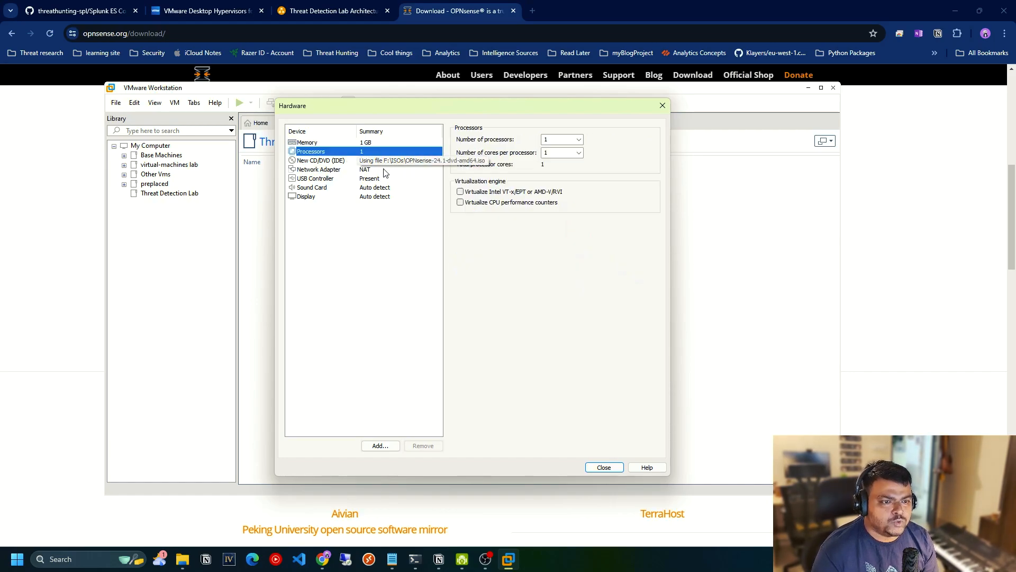
{"action": "left_click", "coordinate": [370, 179]}
{"action": "left_click", "coordinate": [365, 171]}
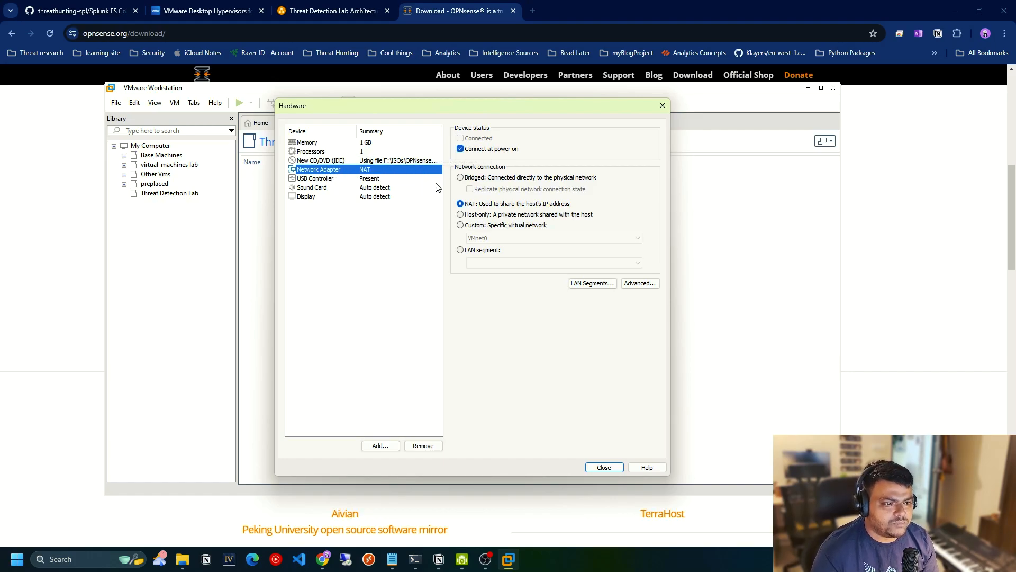
{"action": "left_click", "coordinate": [460, 177]}
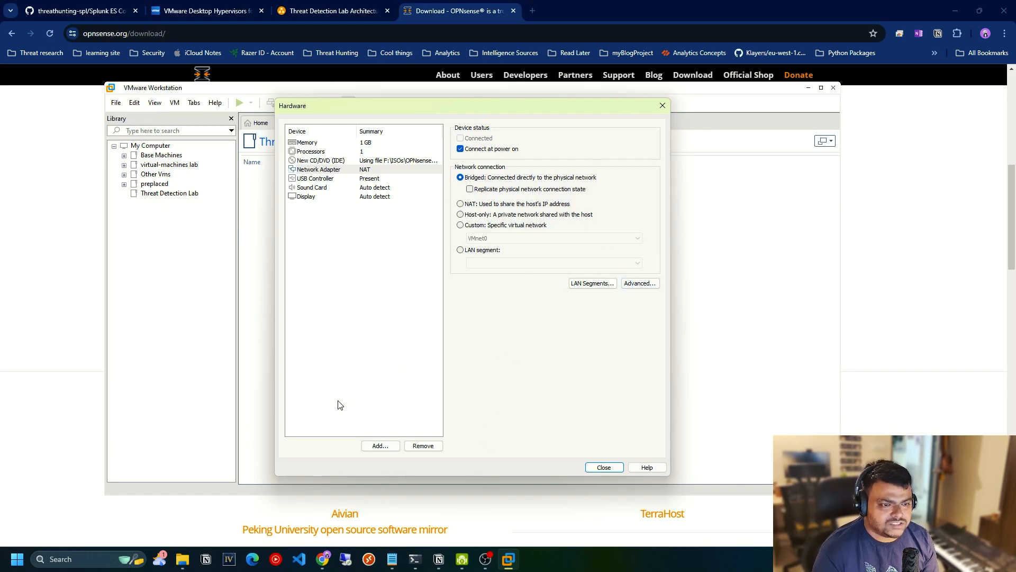
Add a second network adapter and connect it to the custom virtual network VMnet2 (Host-only).
{"action": "left_click", "coordinate": [380, 446]}
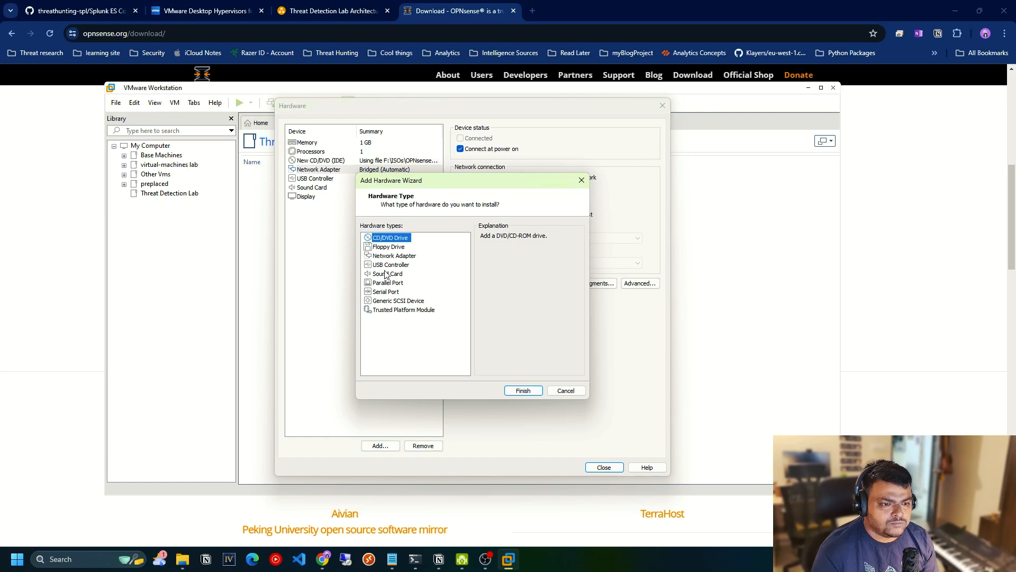
{"action": "left_click", "coordinate": [392, 256]}
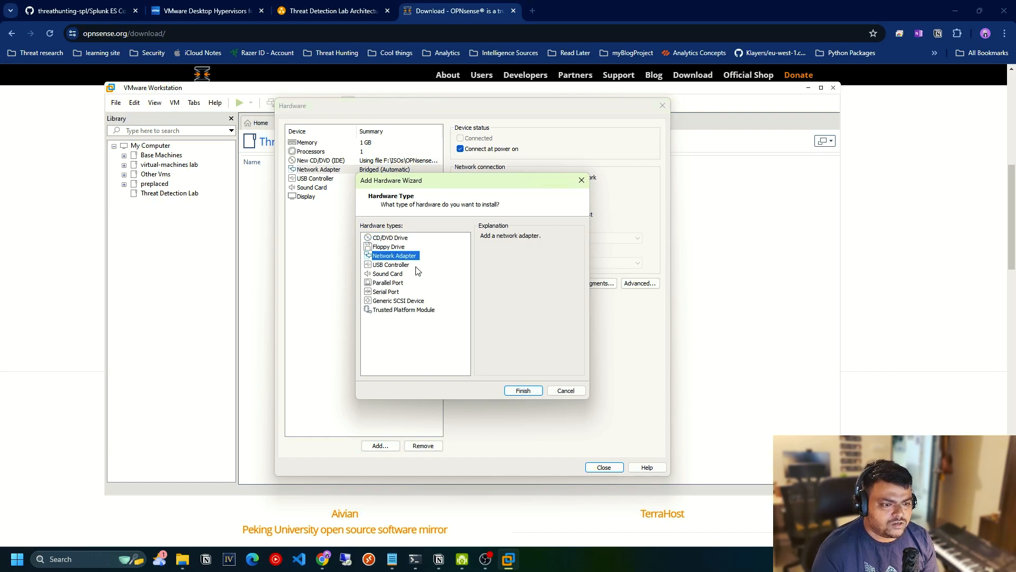
{"action": "left_click", "coordinate": [531, 390]}
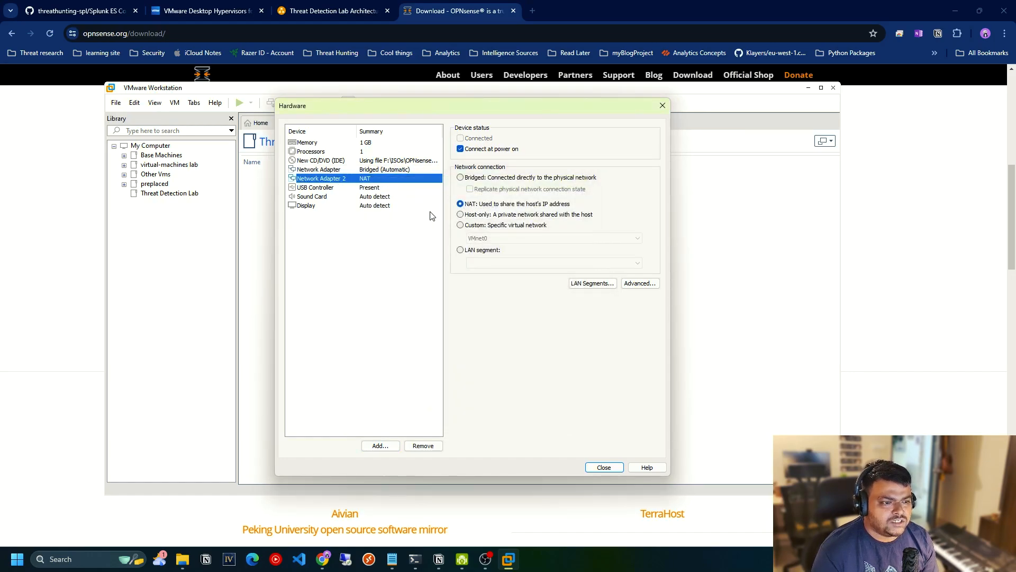
{"action": "left_click", "coordinate": [461, 225]}
{"action": "left_click", "coordinate": [487, 238]}
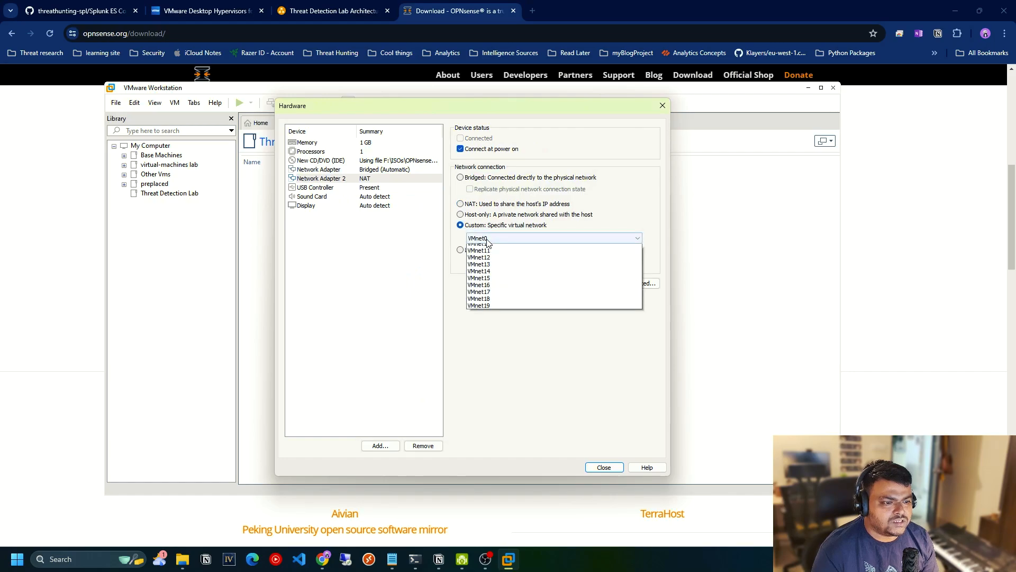
{"action": "scroll", "coordinate": [492, 254], "scroll_direction": "up", "scroll_amount": 3}
{"action": "left_click", "coordinate": [516, 258]}
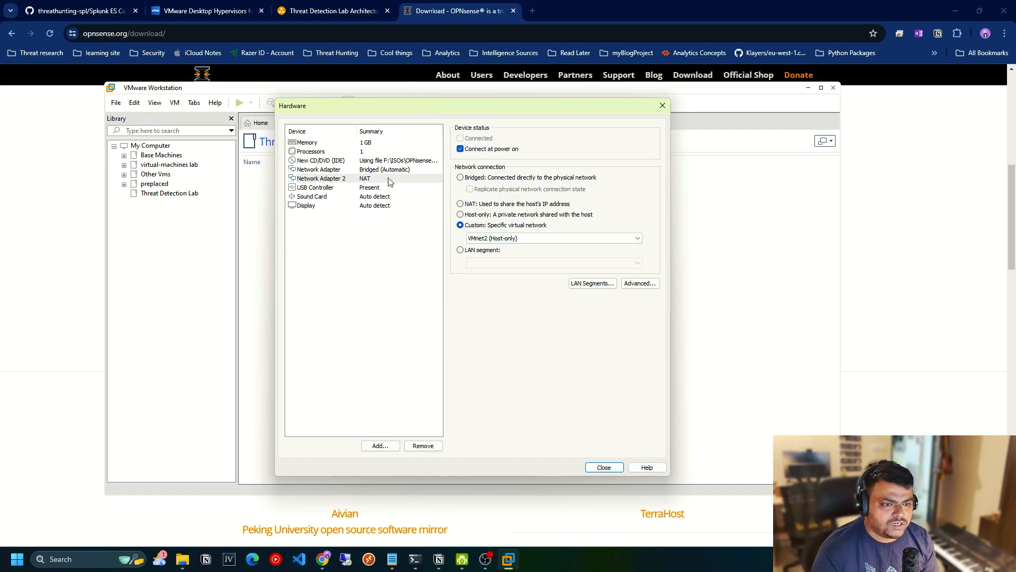
Close the hardware settings, turn off powering on after creation and finish creating the virtual machine.
{"action": "left_click", "coordinate": [604, 467]}
{"action": "left_click", "coordinate": [399, 349]}
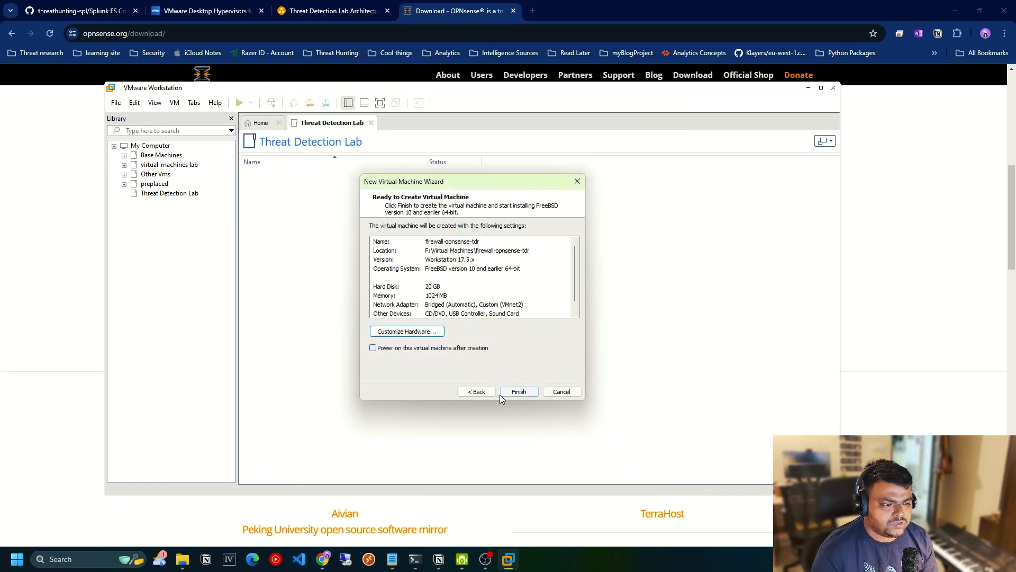
{"action": "left_click", "coordinate": [563, 392]}
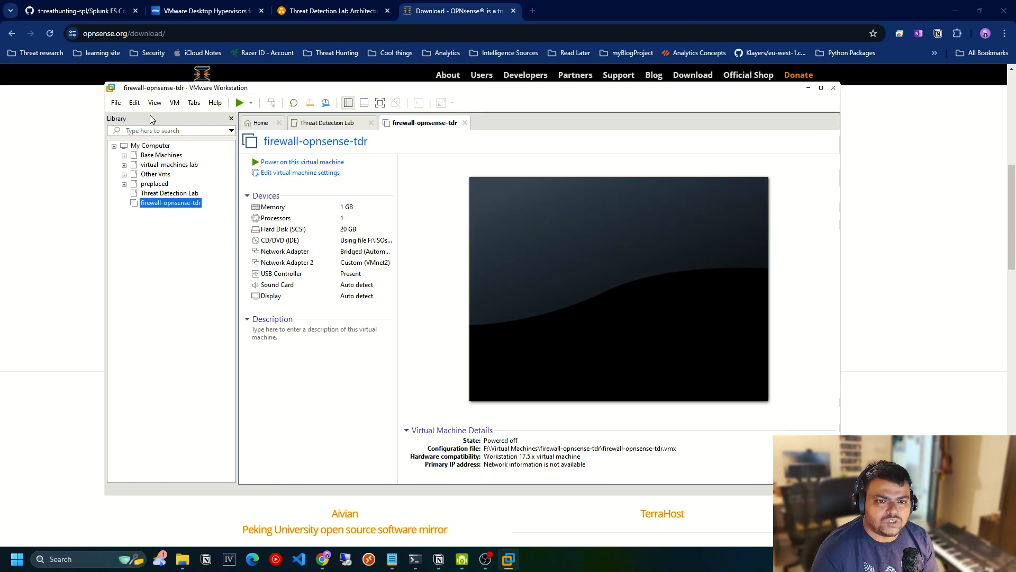
Examine the type, DHCP setting and subnet of VMnet2 in the Virtual Network Editor, and close it without changes.
{"action": "left_click", "coordinate": [134, 103]}
{"action": "left_click", "coordinate": [169, 156]}
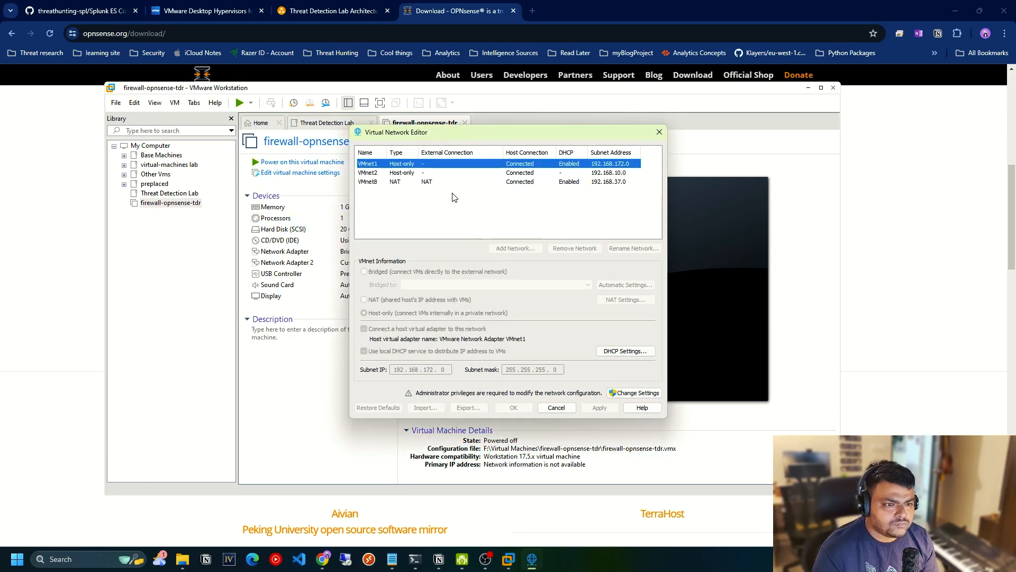
{"action": "left_click", "coordinate": [369, 174]}
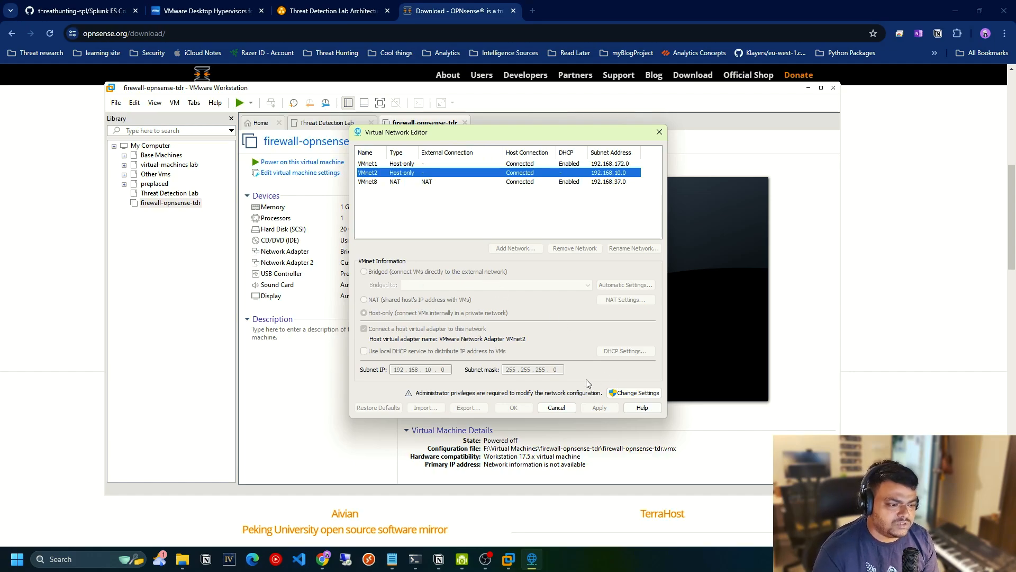
{"action": "left_click", "coordinate": [557, 408]}
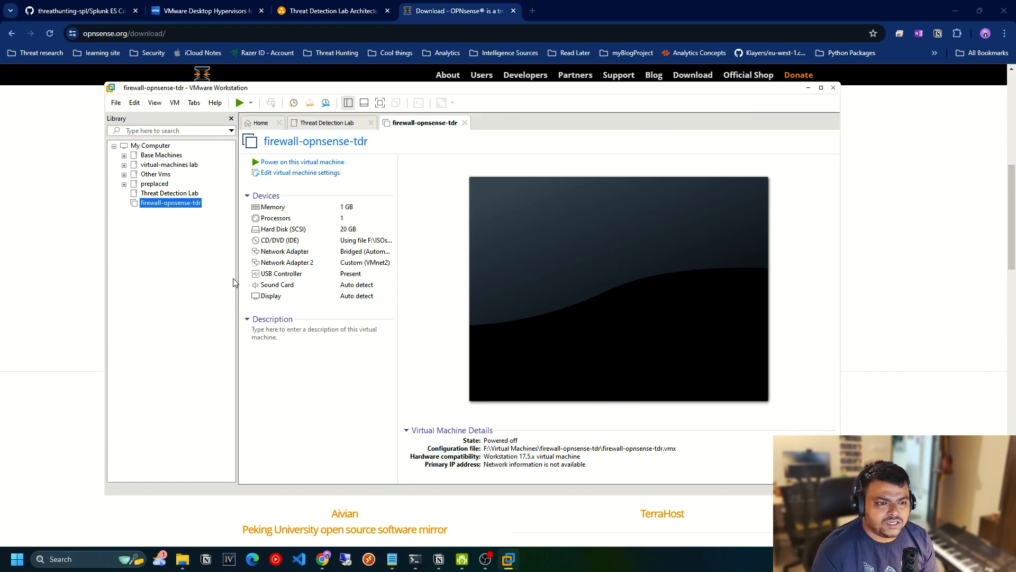
Power on the firewall-opnsense-tdr virtual machine and maximize the VMware Workstation window.
{"action": "left_click", "coordinate": [286, 162]}
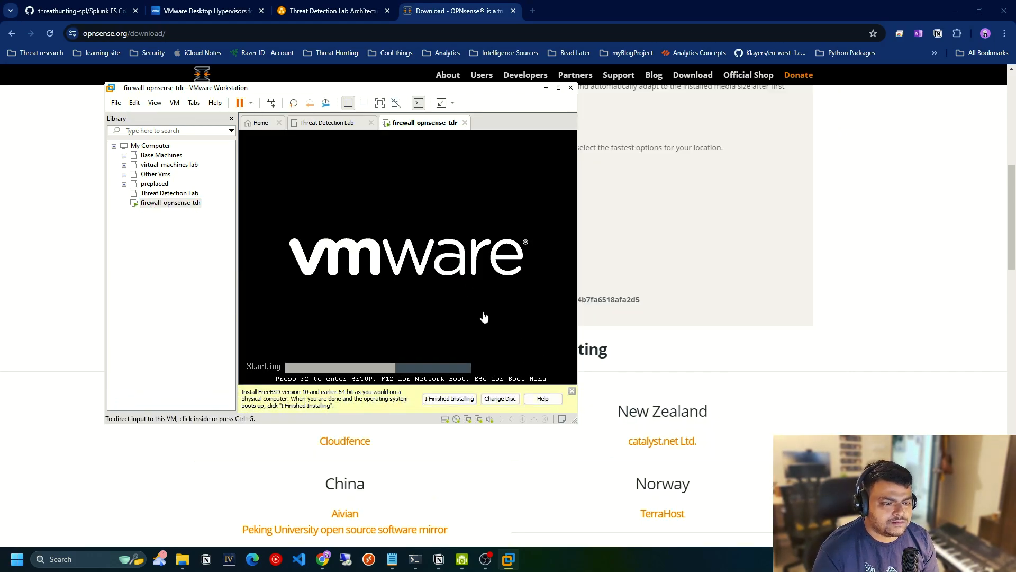
{"action": "left_click", "coordinate": [615, 349]}
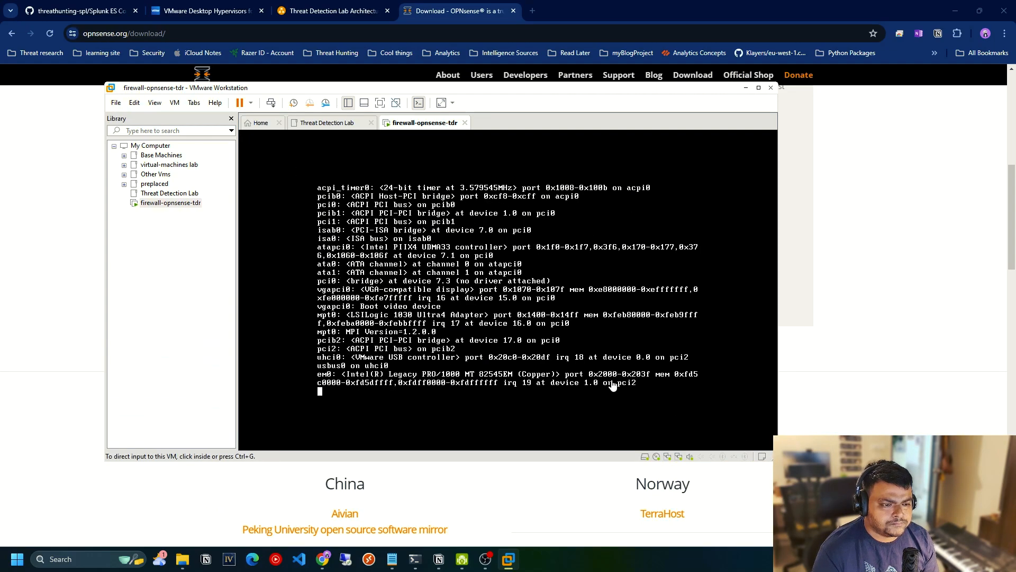
{"action": "left_click", "coordinate": [759, 89]}
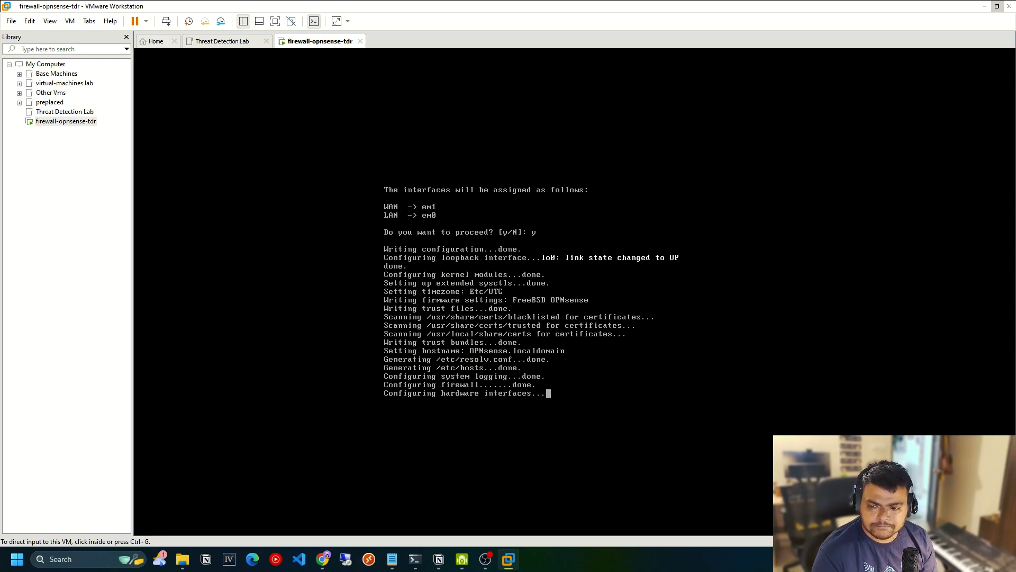
Log in at the OPNsense console as installer with the account password and continue with the default keymap.
{"action": "left_click", "coordinate": [242, 344]}
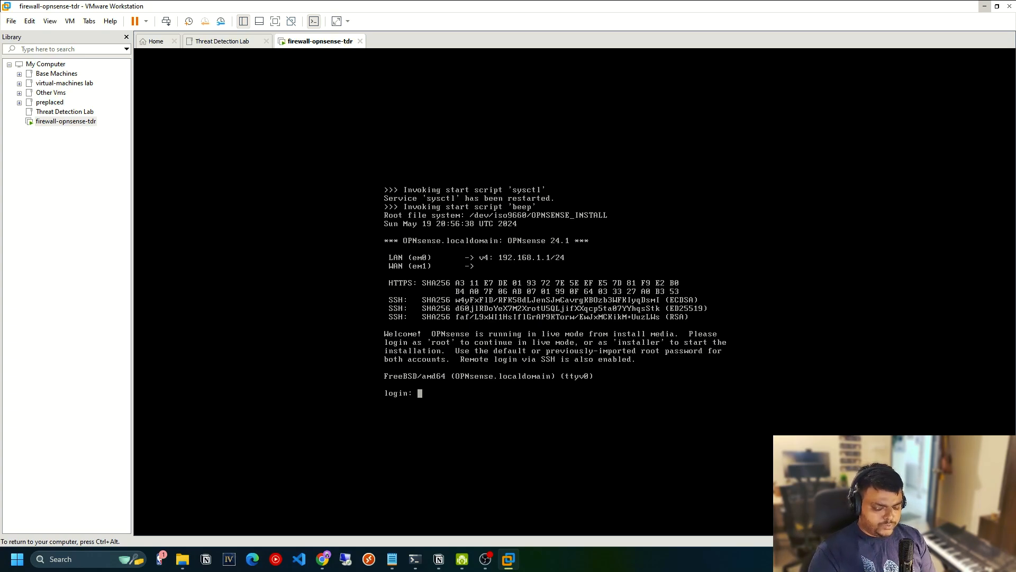
{"action": "type", "text": "installer"}
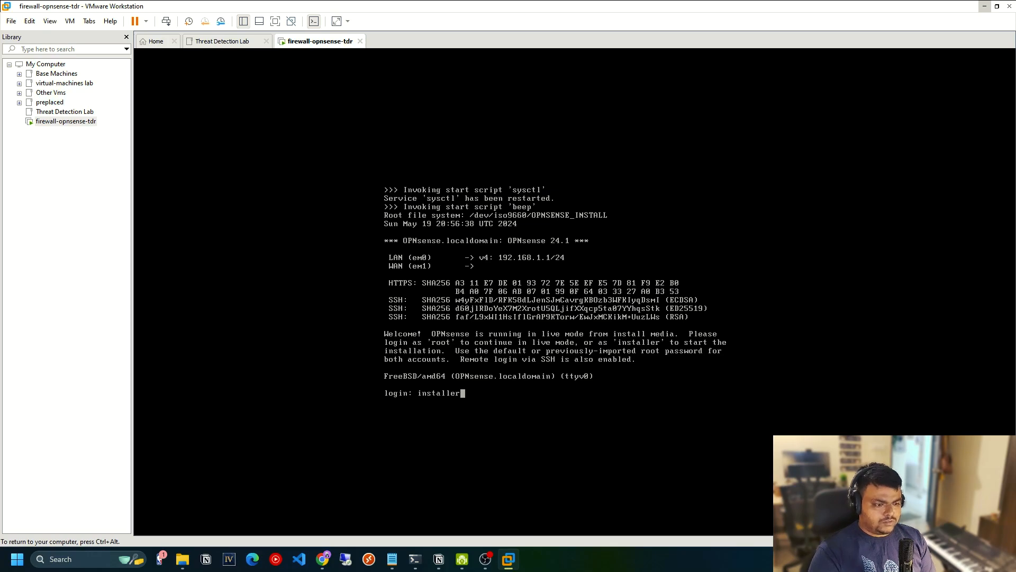
{"action": "key", "text": "Return"}
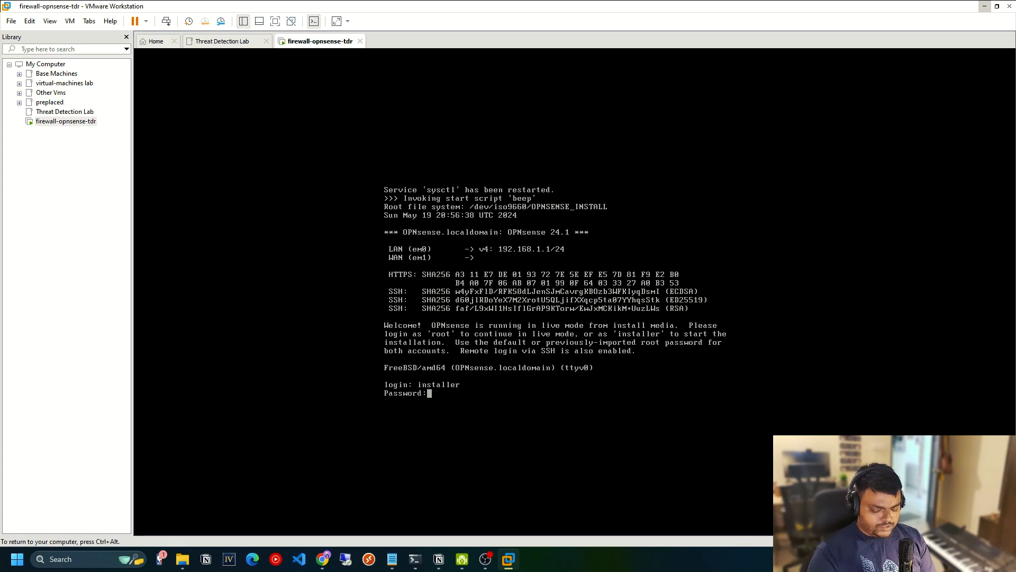
{"action": "key", "text": "Return"}
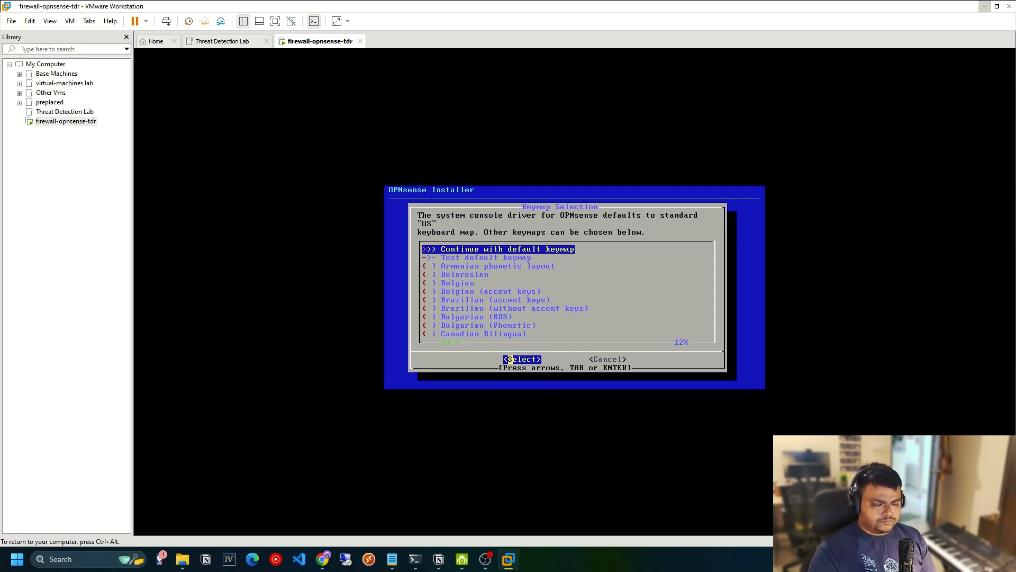
{"action": "key", "text": "Return"}
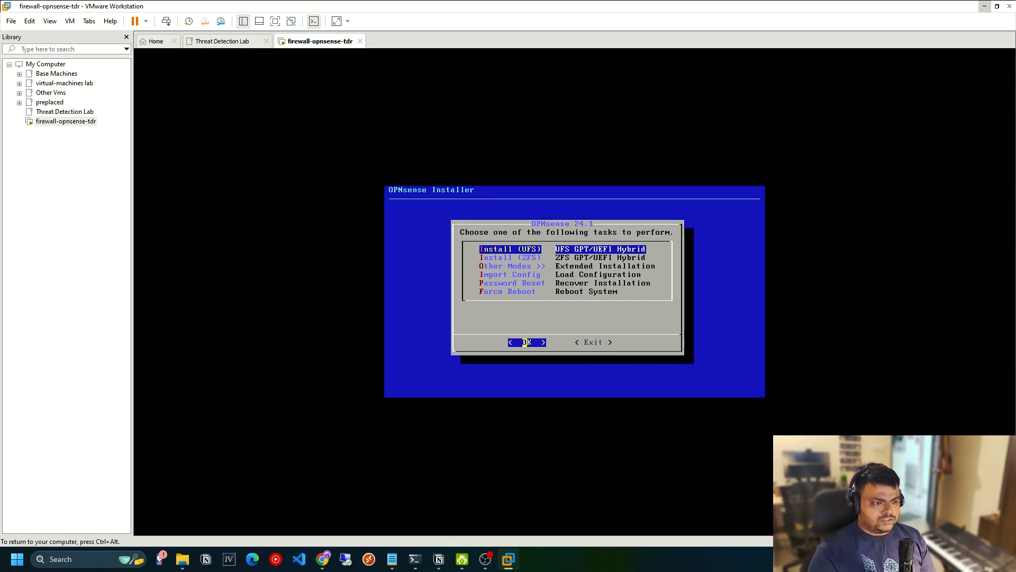
Start the UFS installation despite the low memory, choose the 20 GB disk da0 as target and confirm erasing its contents.
{"action": "key", "text": "Return"}
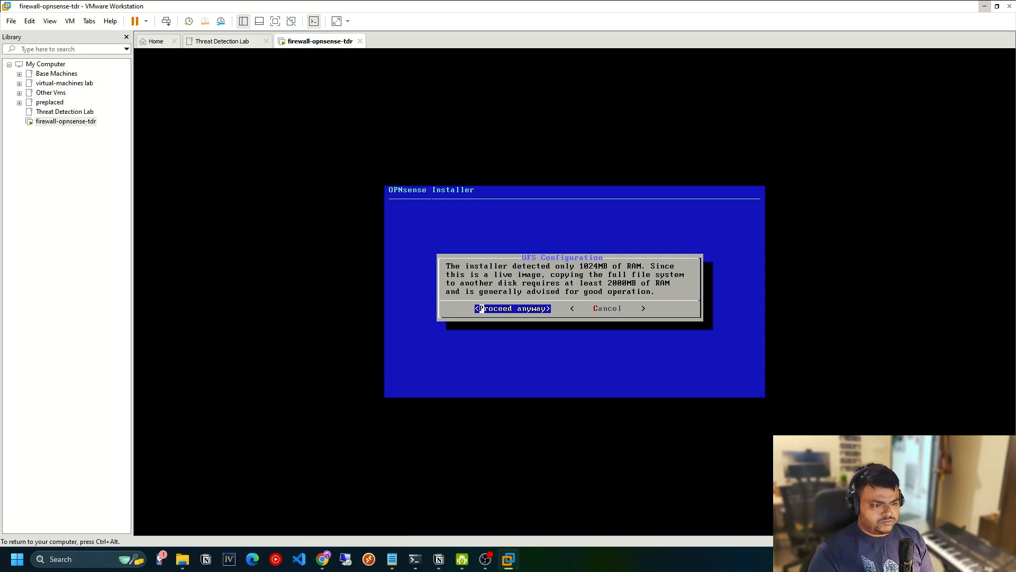
{"action": "key", "text": "Return"}
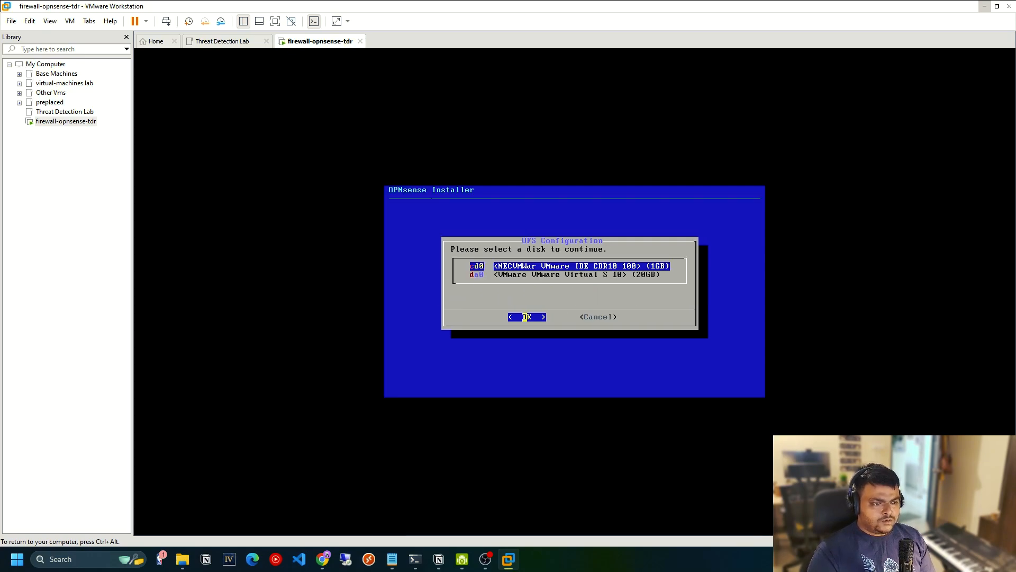
{"action": "key", "text": "Down"}
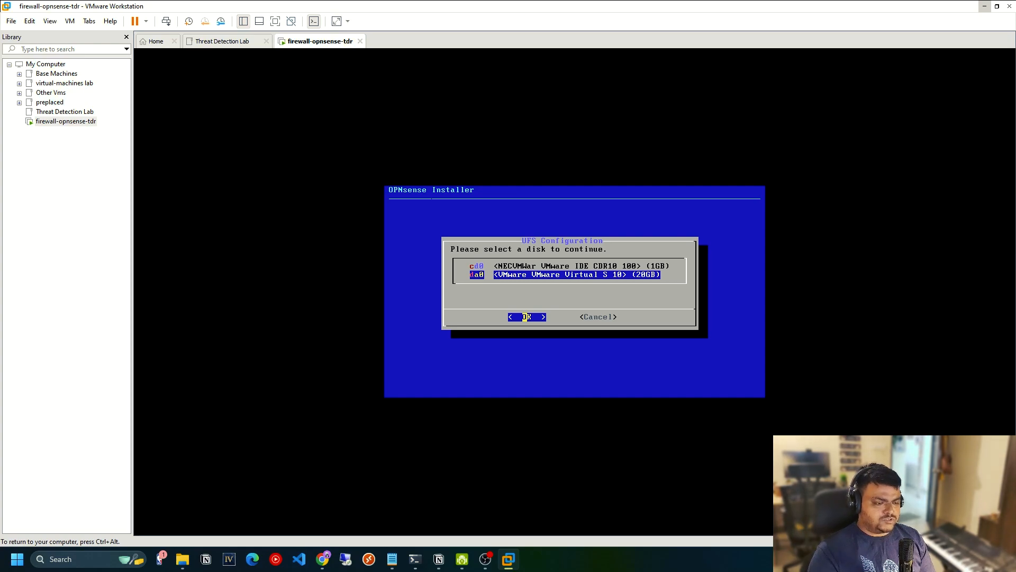
{"action": "key", "text": "Return"}
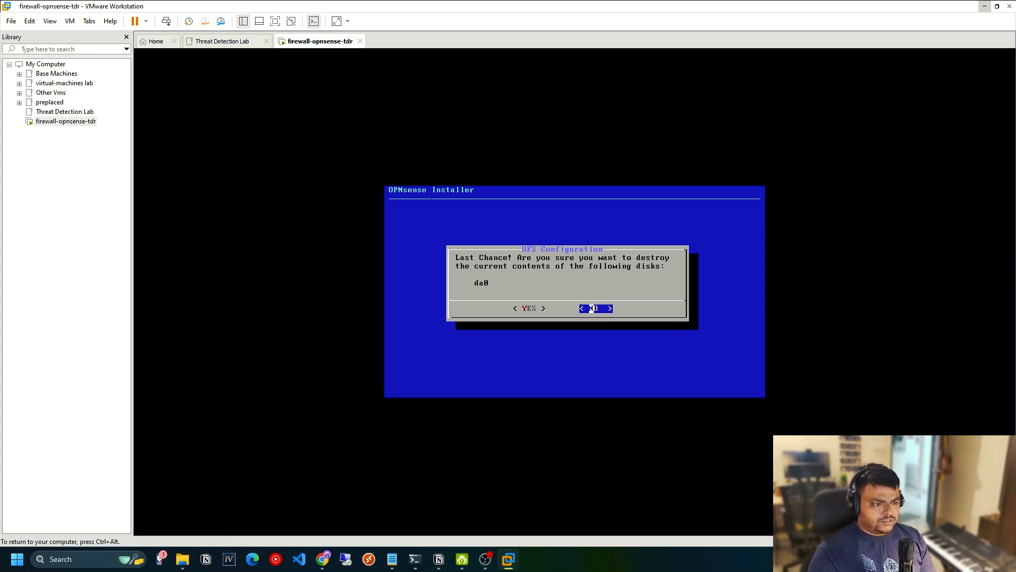
{"action": "key", "text": "Left"}
{"action": "key", "text": "Return"}
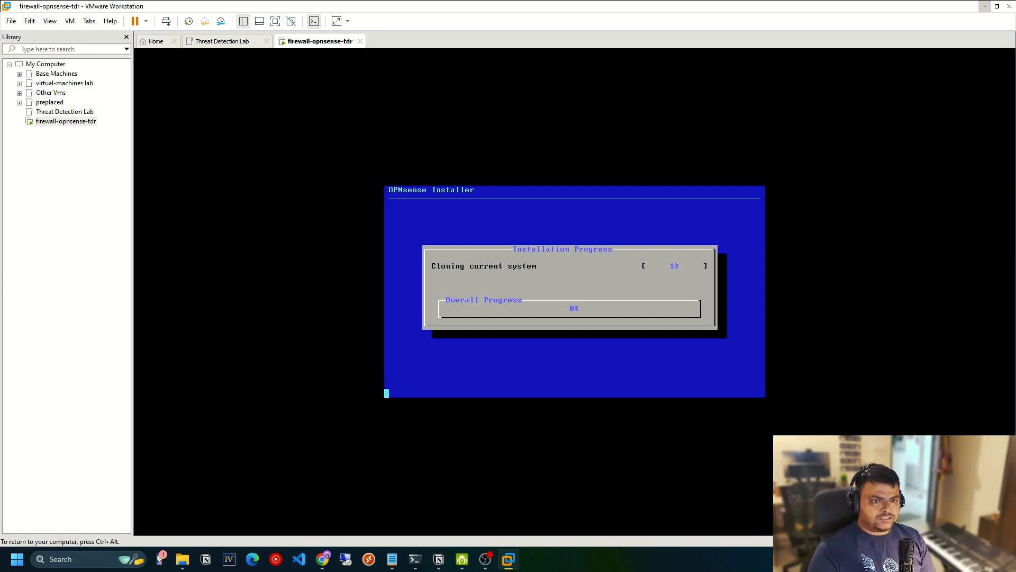
Choose to change the root password in the installer's final configuration, then enter and confirm the new root password.
{"action": "key", "text": "ctrl+alt"}
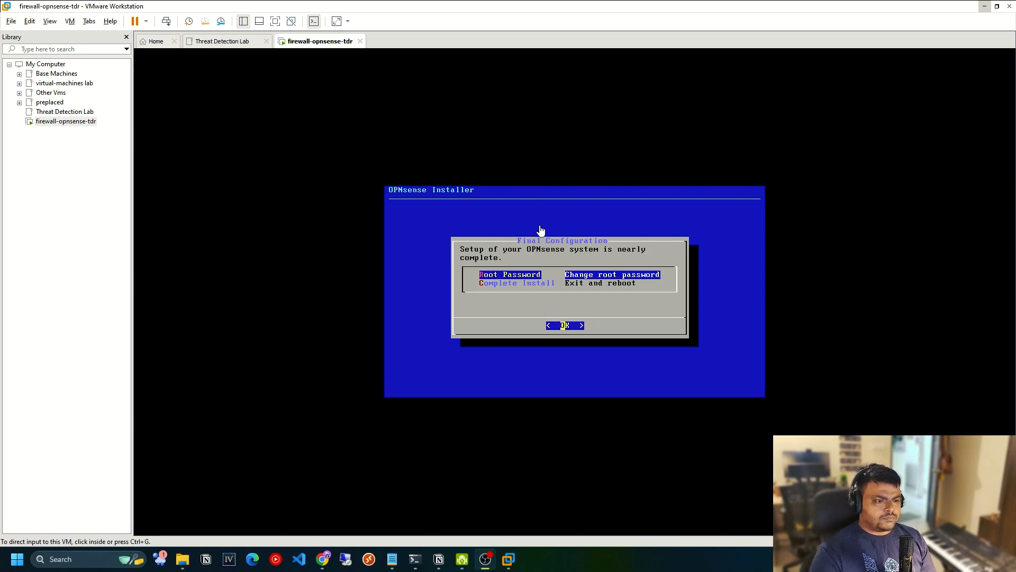
{"action": "left_click", "coordinate": [551, 244]}
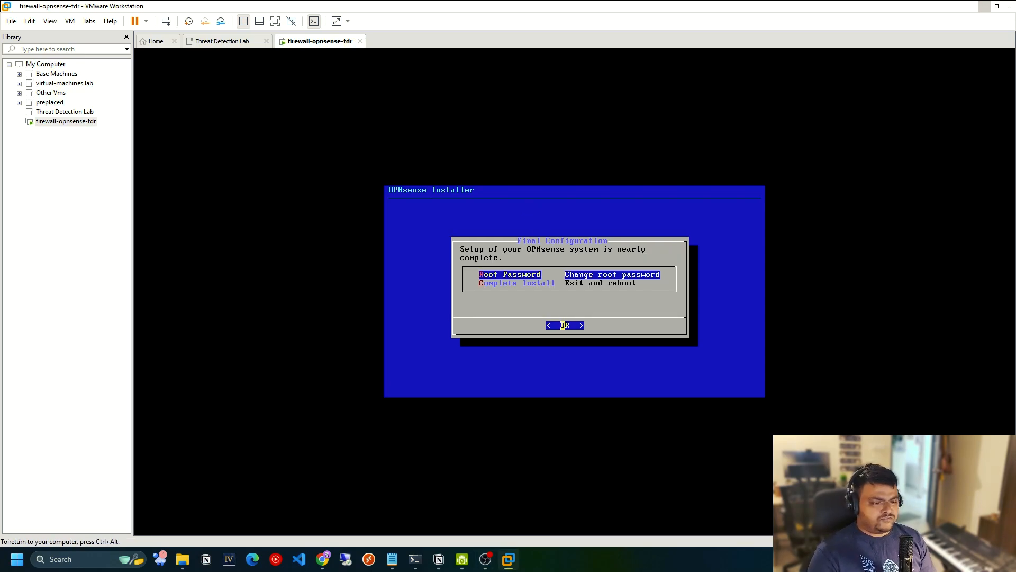
{"action": "key", "text": "Down"}
{"action": "key", "text": "Up"}
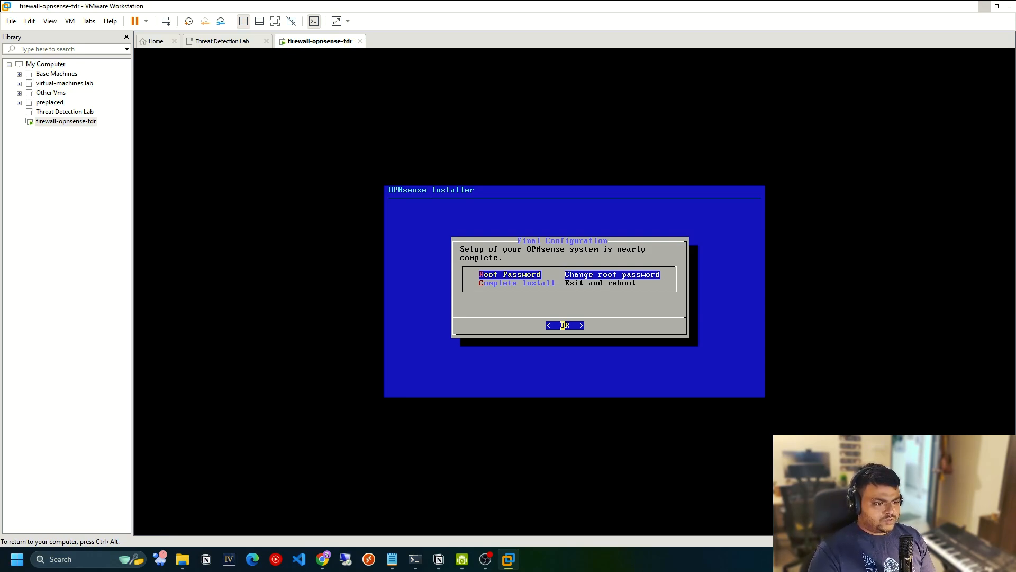
{"action": "key", "text": "Return"}
{"action": "type", "text": "******"}
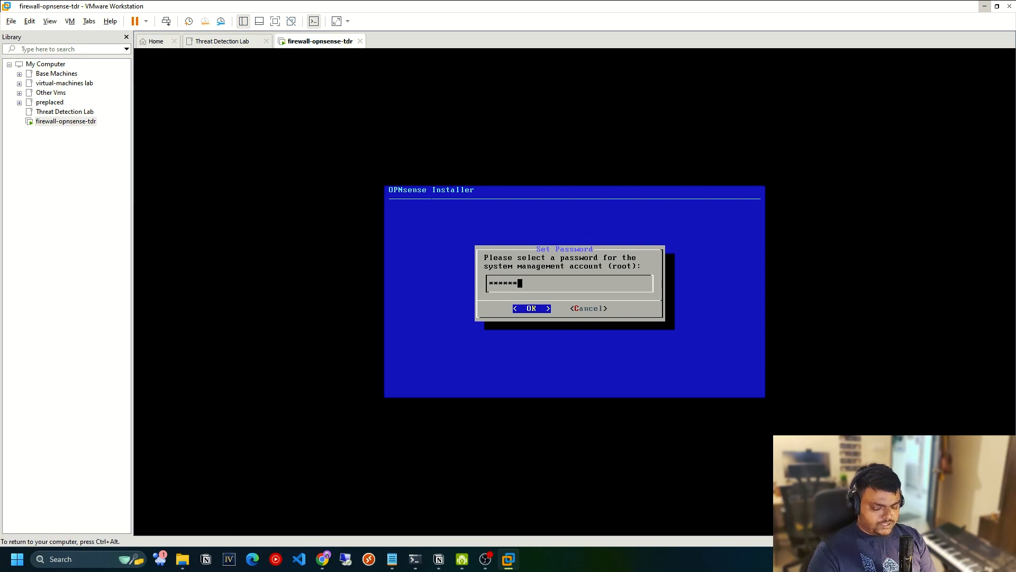
{"action": "type", "text": "*******"}
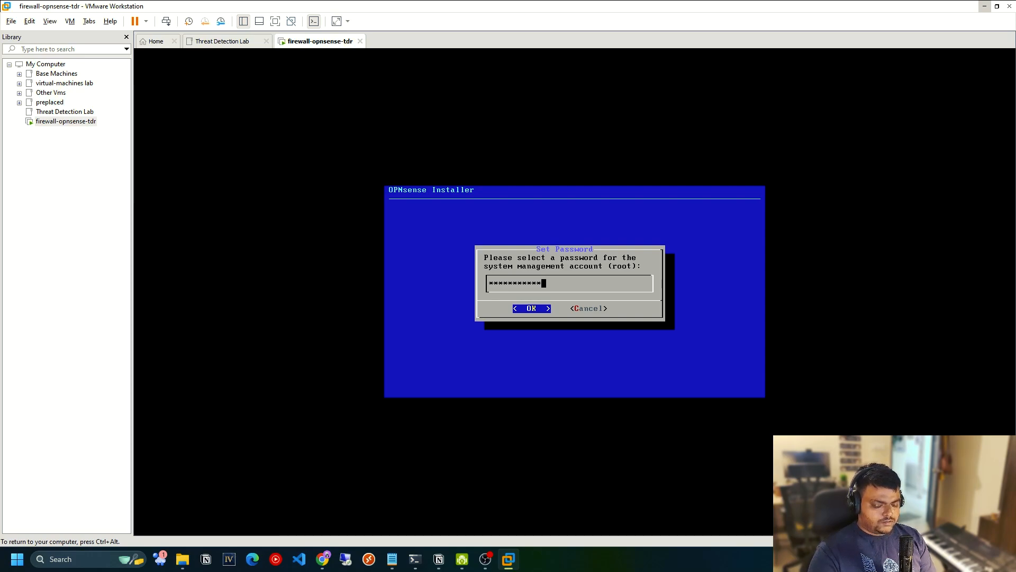
{"action": "key", "text": "BackSpace"}
{"action": "key", "text": "BackSpace"}
{"action": "key", "text": "BackSpace"}
{"action": "key", "text": "BackSpace"}
{"action": "key", "text": "BackSpace"}
{"action": "key", "text": "BackSpace"}
{"action": "key", "text": "BackSpace"}
{"action": "key", "text": "BackSpace"}
{"action": "key", "text": "BackSpace"}
{"action": "key", "text": "BackSpace"}
{"action": "key", "text": "BackSpace"}
{"action": "key", "text": "BackSpace"}
{"action": "key", "text": "BackSpace"}
{"action": "type", "text": "********"}
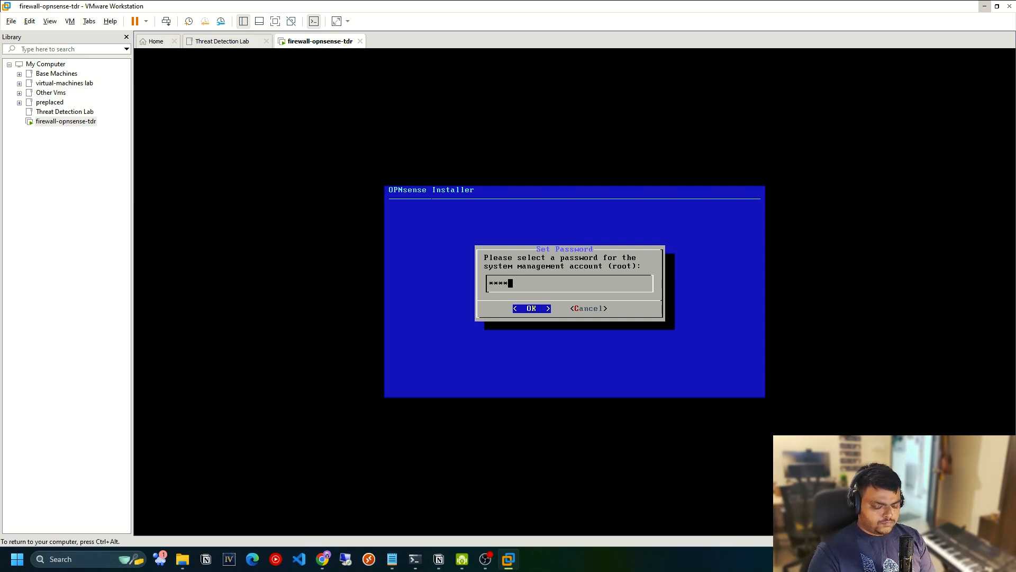
{"action": "type", "text": "*****"}
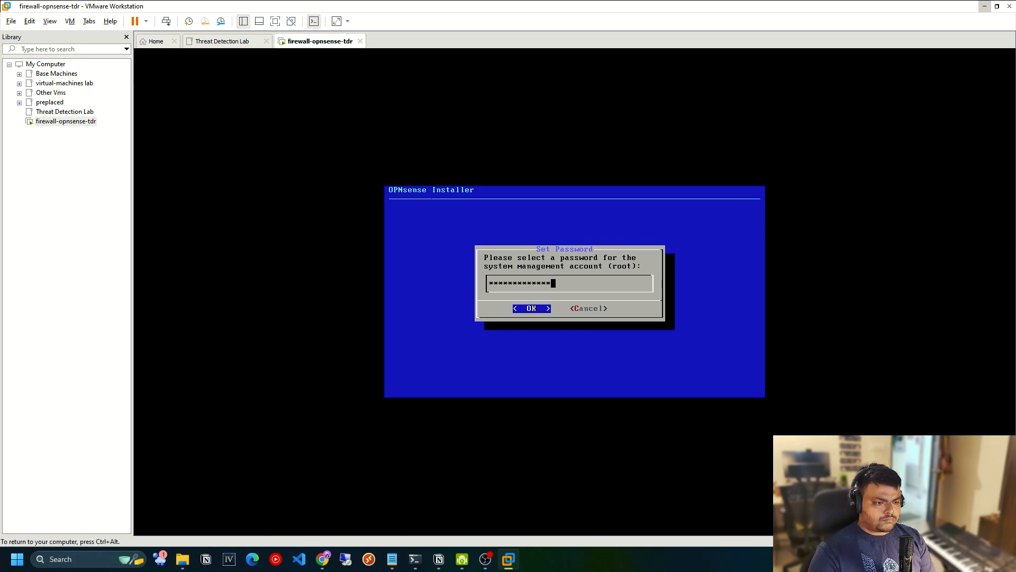
{"action": "key", "text": "Return"}
{"action": "type", "text": "********"}
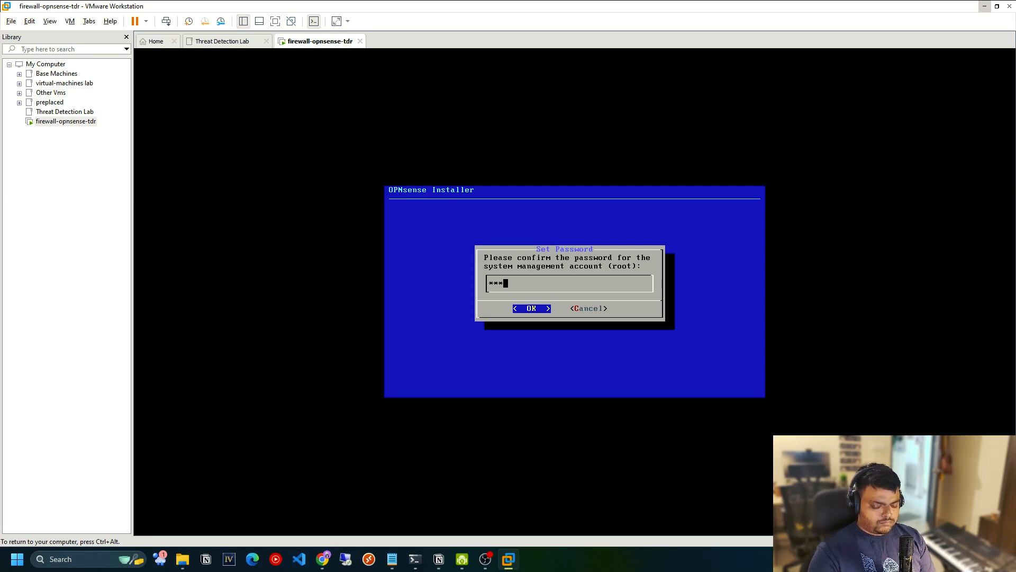
{"action": "type", "text": "*****"}
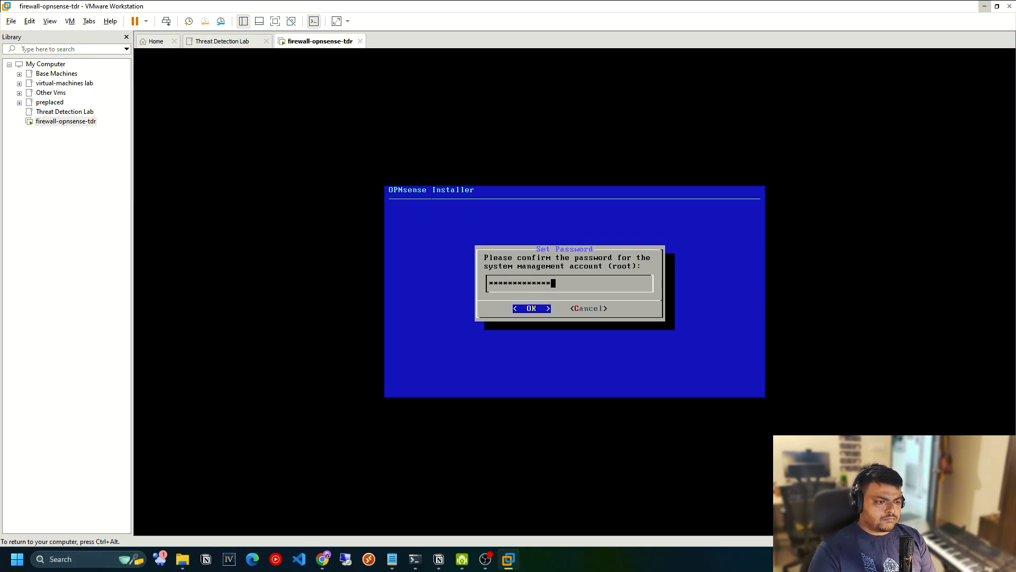
{"action": "key", "text": "Return"}
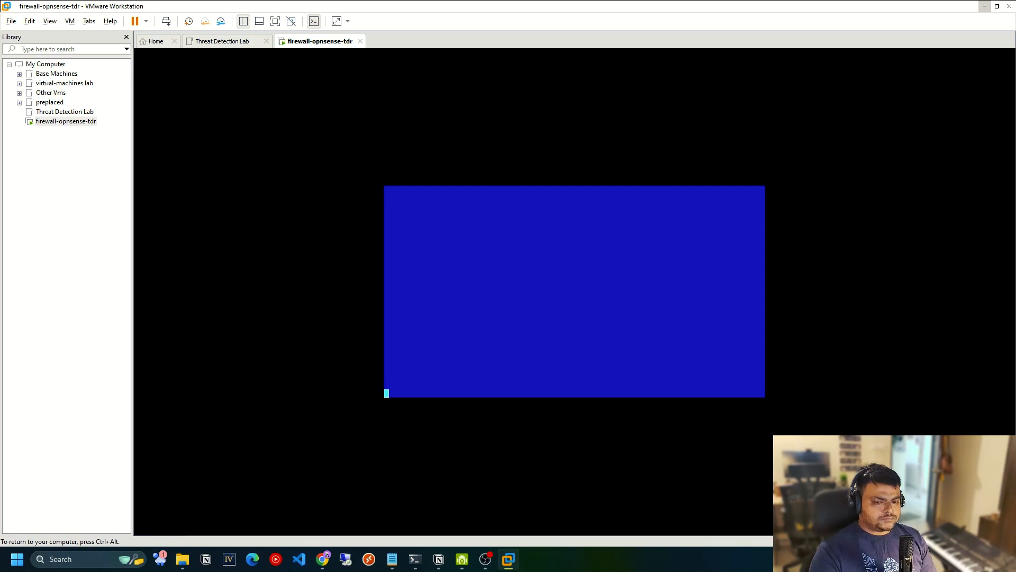
Complete the OPNsense installation by exiting the installer and rebooting the virtual machine.
{"action": "key", "text": "Down"}
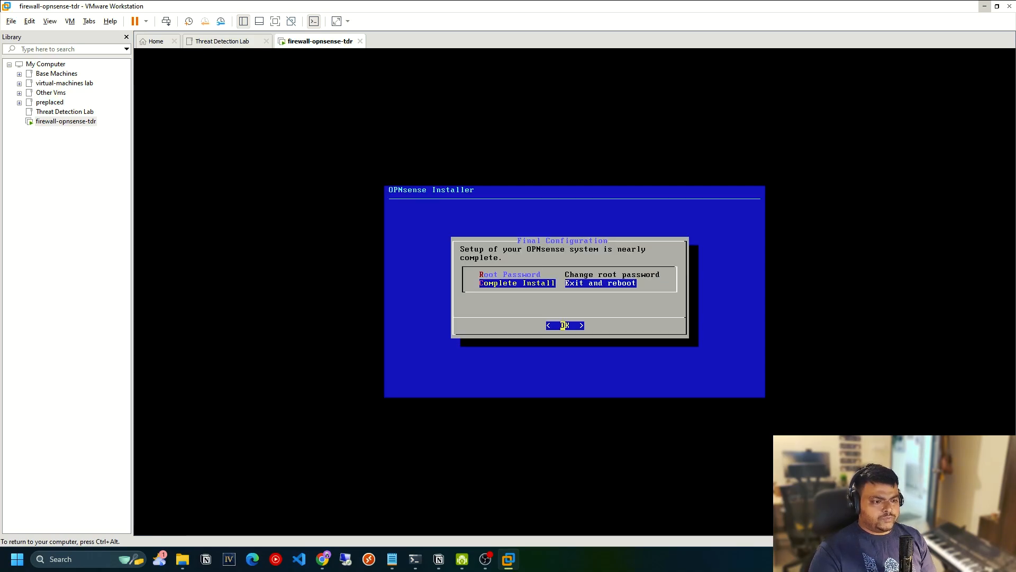
{"action": "key", "text": "Return"}
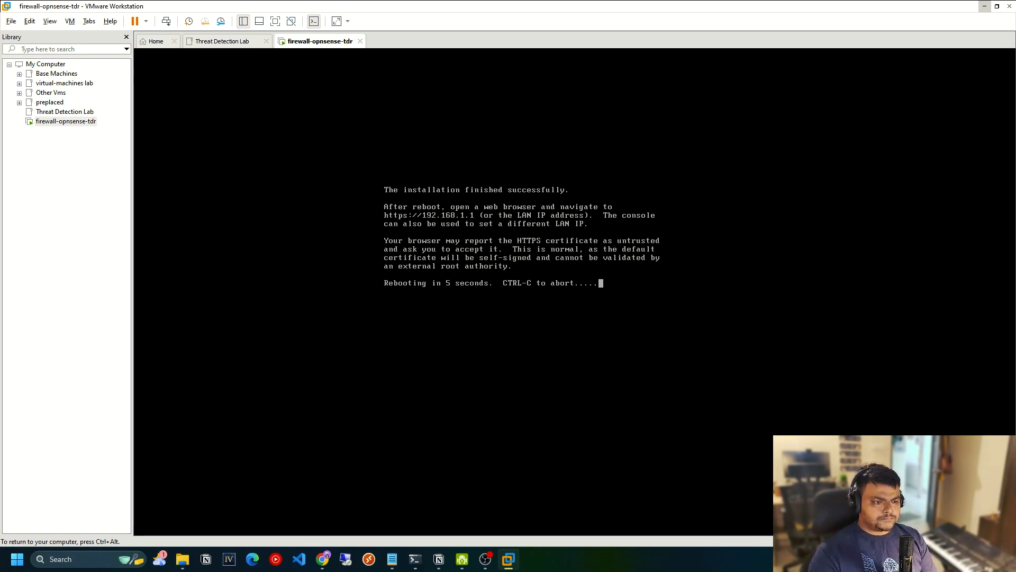
{"action": "key", "text": "ctrl+alt"}
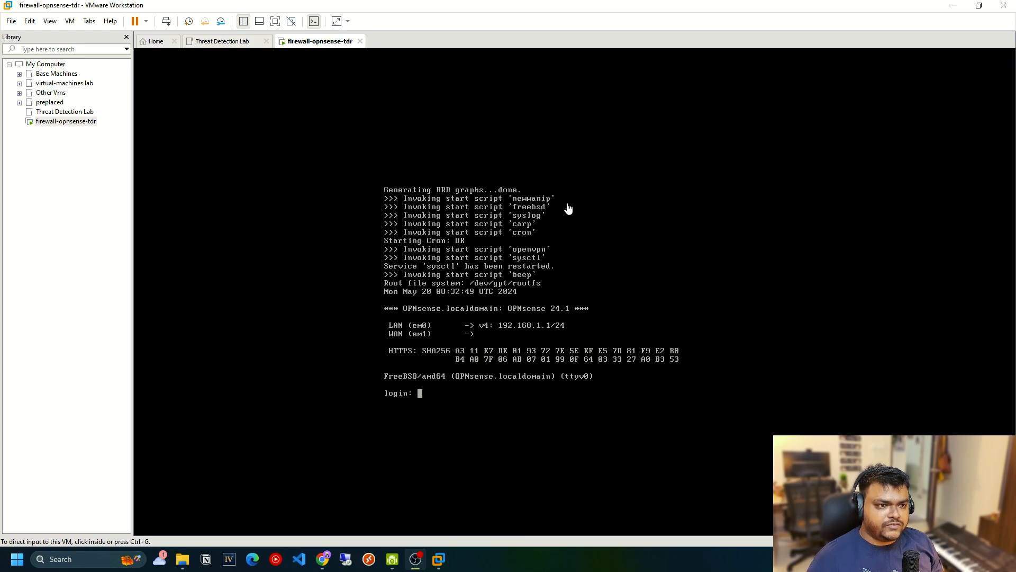
Log in at the OPNsense console as root with the account password.
{"action": "left_click", "coordinate": [548, 325]}
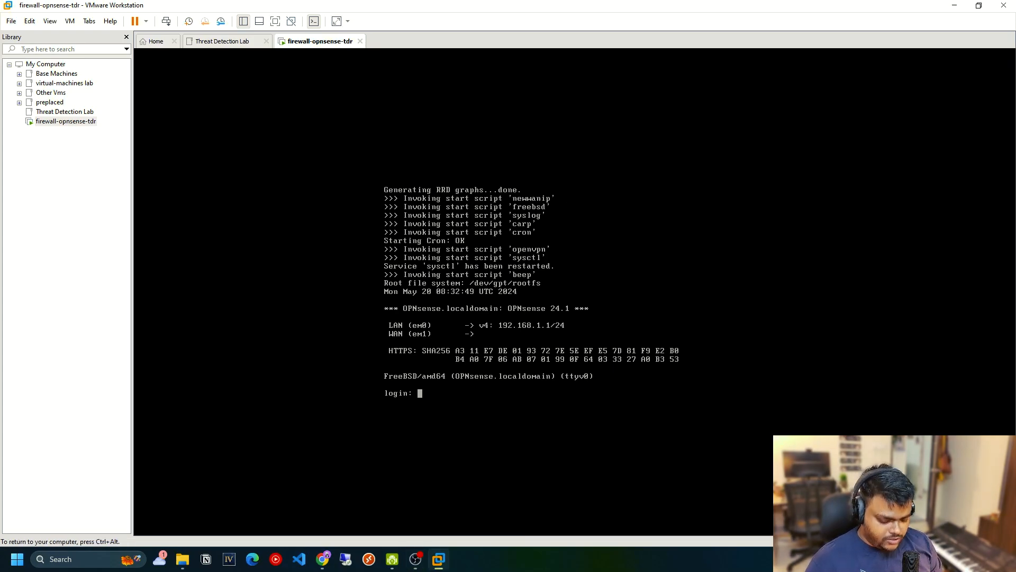
{"action": "type", "text": "root"}
{"action": "key", "text": "Return"}
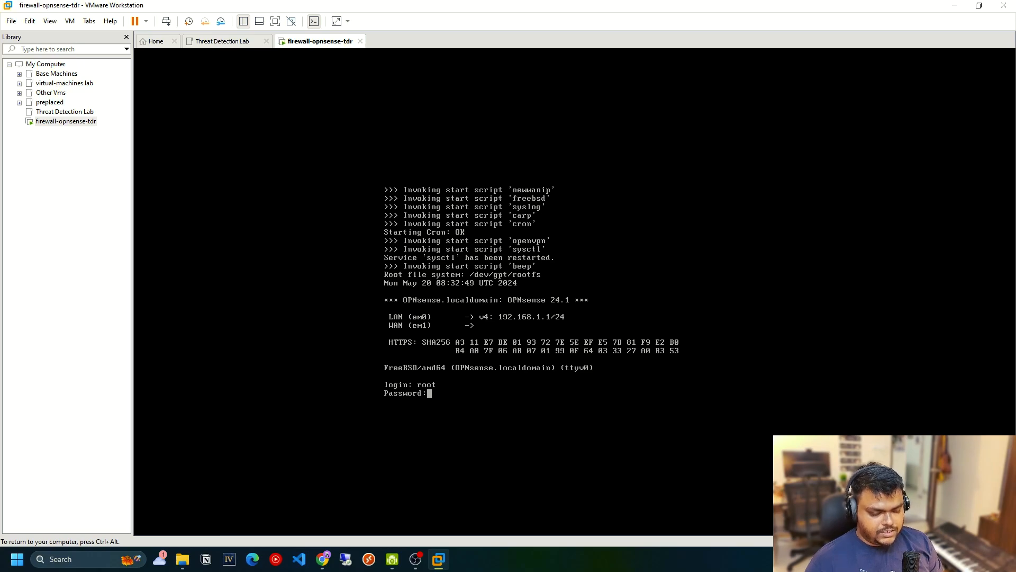
{"action": "key", "text": "Return"}
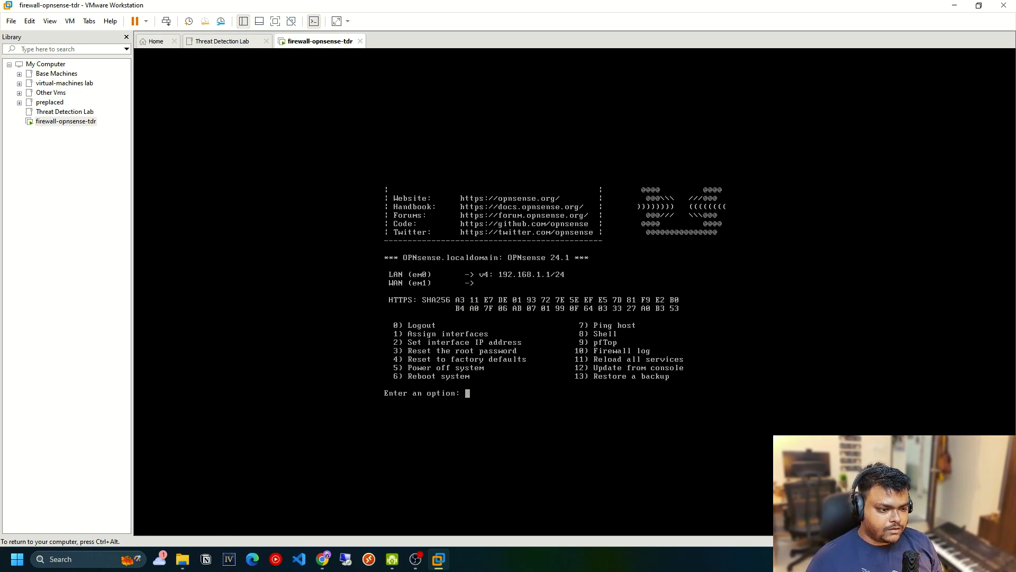
{"action": "key", "text": "ctrl+alt"}
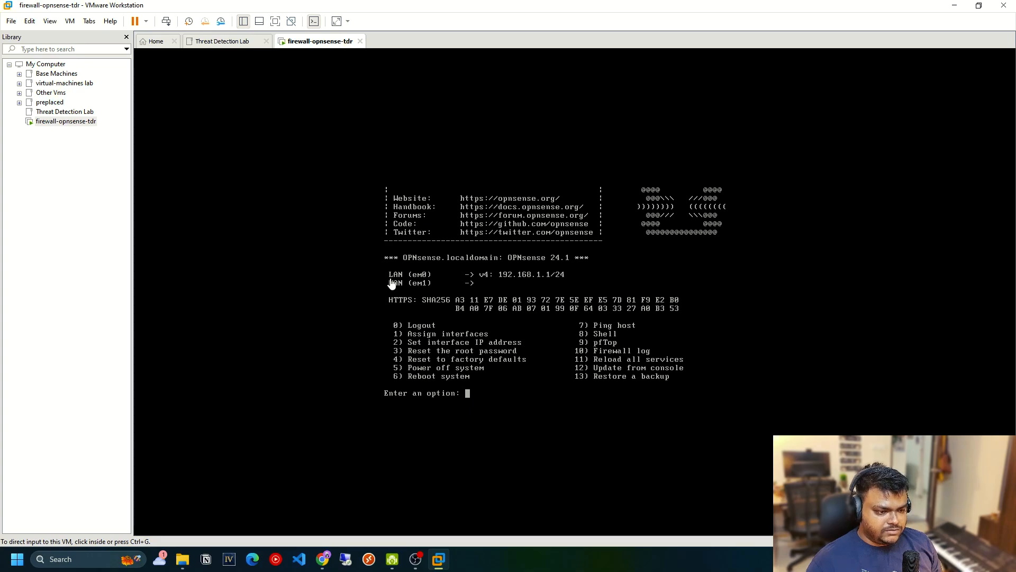
Start the interface assignment from the OPNsense console, declining to configure LAGGs and VLANs.
{"action": "left_click", "coordinate": [584, 218]}
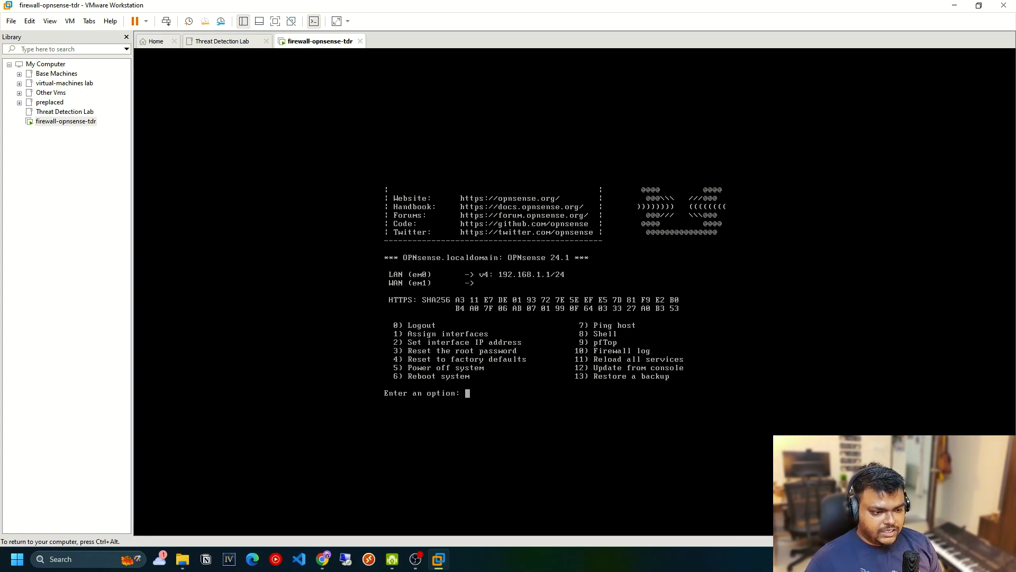
{"action": "type", "text": "1"}
{"action": "key", "text": "Return"}
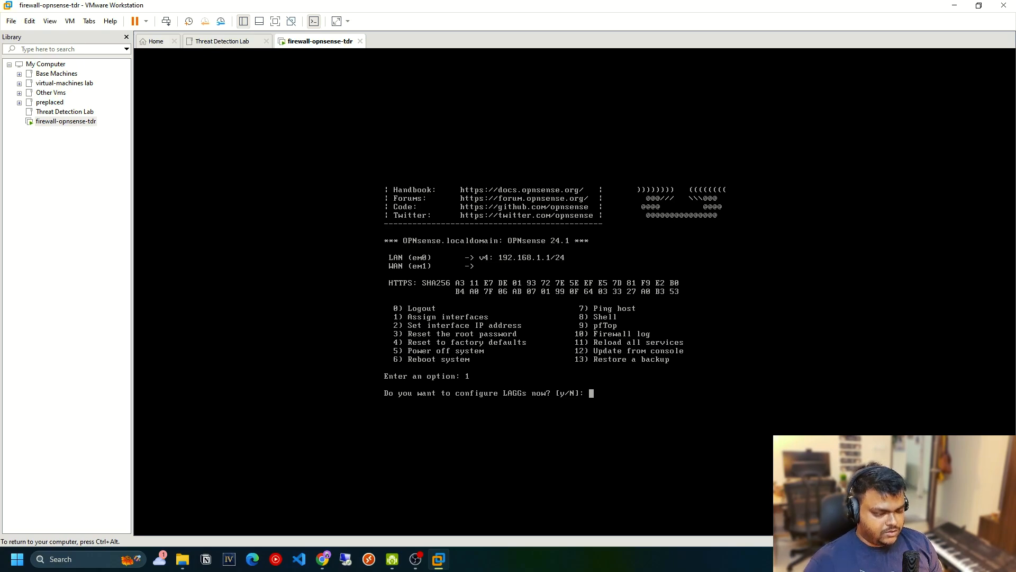
{"action": "type", "text": "N"}
{"action": "key", "text": "Return"}
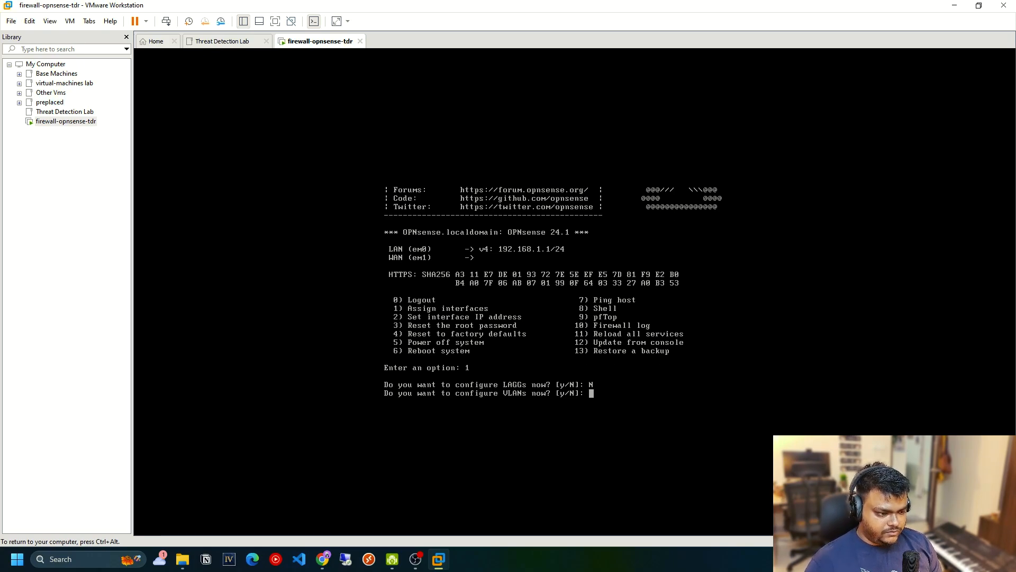
{"action": "type", "text": "N"}
{"action": "key", "text": "Return"}
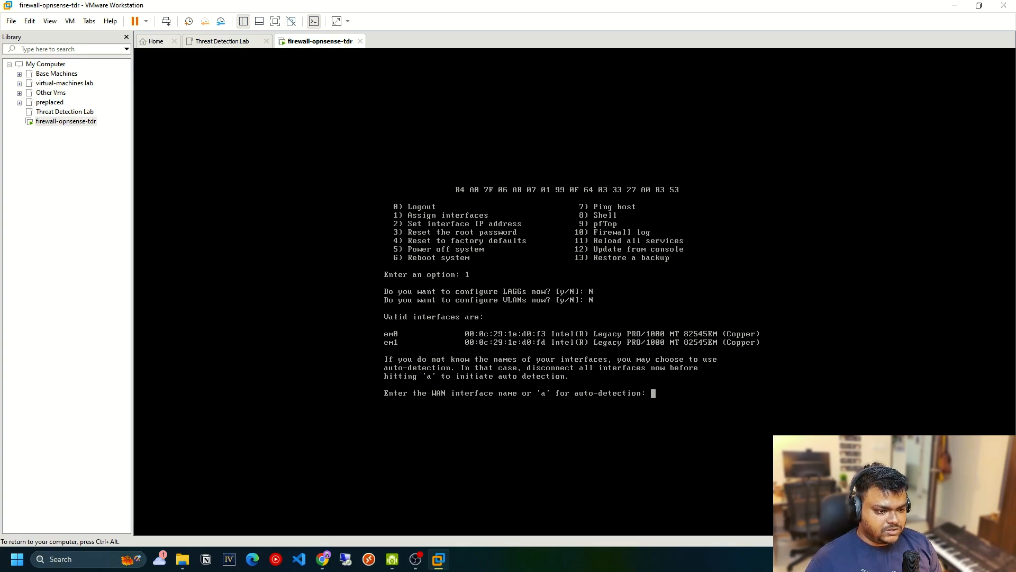
Assign em0 as the WAN interface and em1 as the LAN interface without an optional interface, and confirm the assignment.
{"action": "type", "text": "em0"}
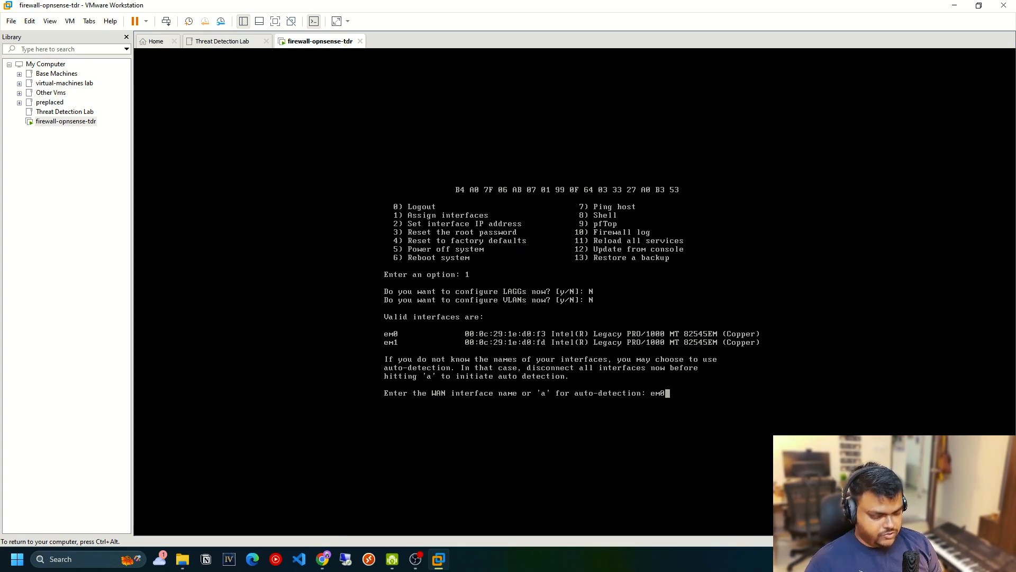
{"action": "key", "text": "Return"}
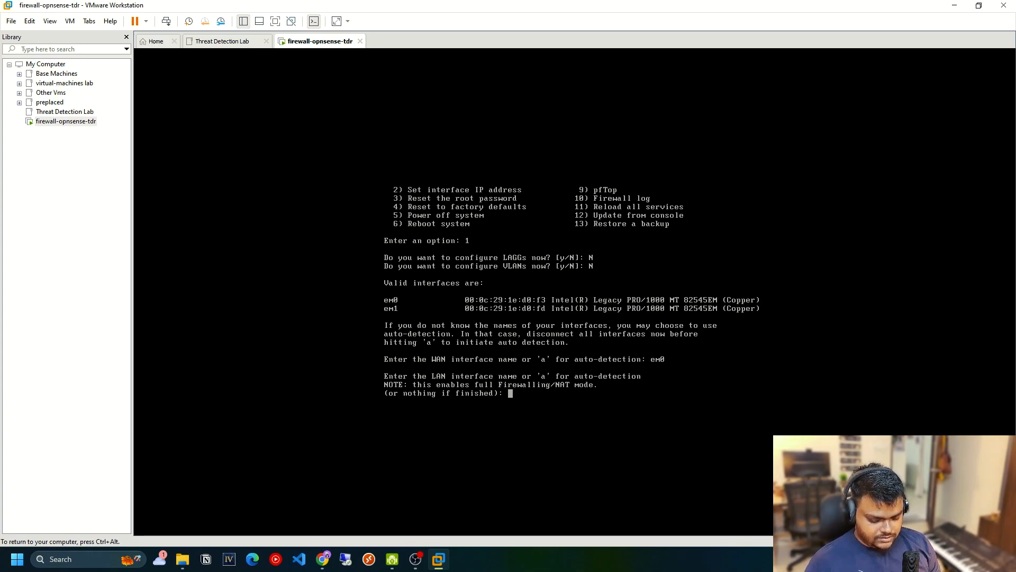
{"action": "type", "text": "em1"}
{"action": "key", "text": "Return"}
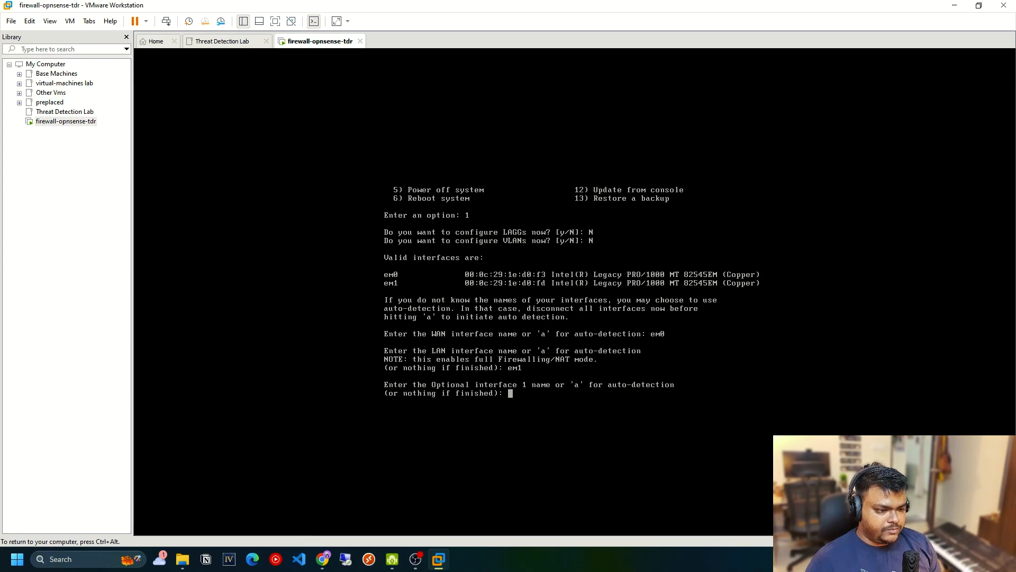
{"action": "key", "text": "Return"}
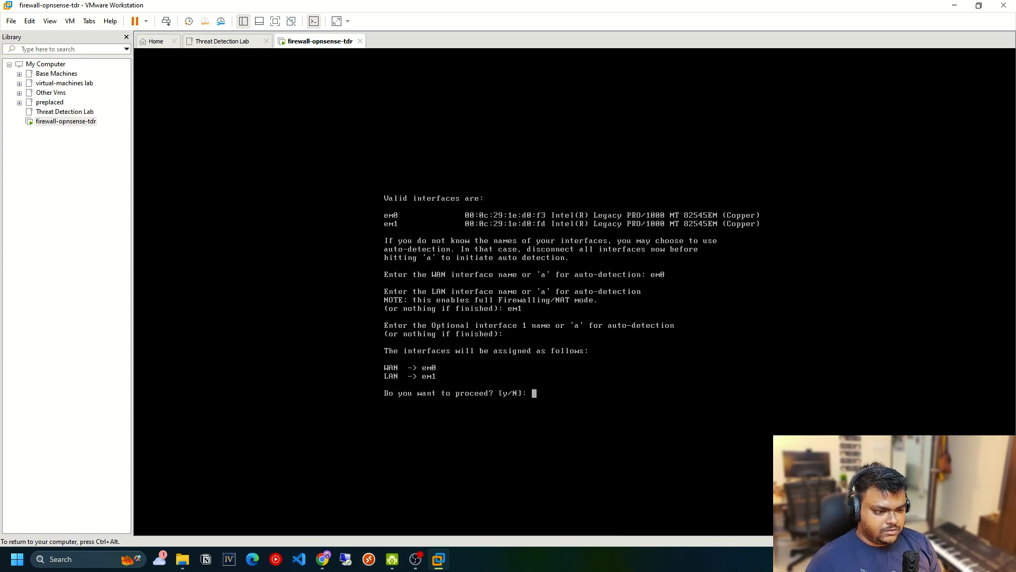
{"action": "type", "text": "y"}
{"action": "key", "text": "Return"}
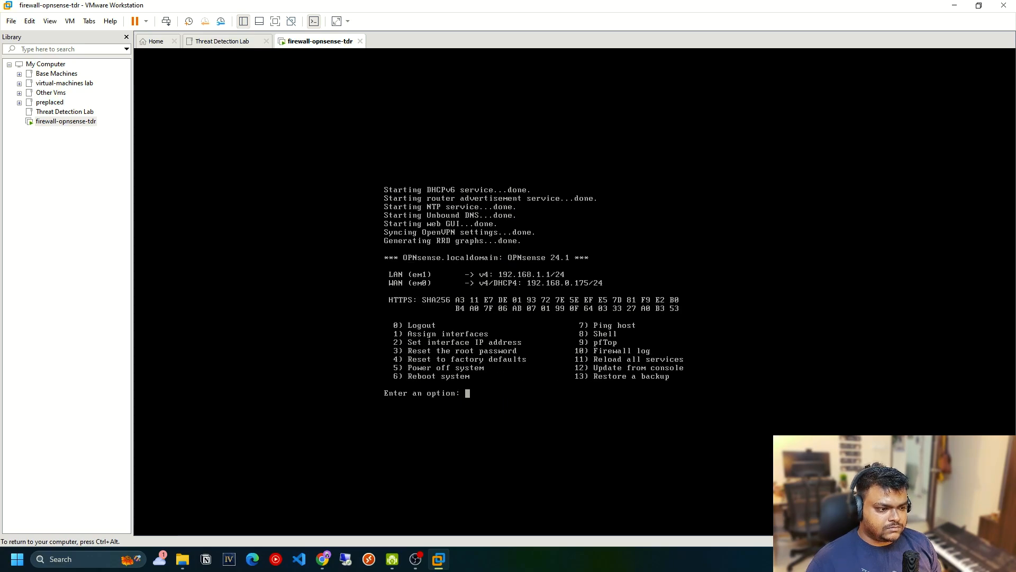
Start setting the LAN interface's IP address, decline DHCP for IPv4 and enter 192.168.10.1 as the new LAN IPv4 address.
{"action": "key", "text": "ctrl+alt"}
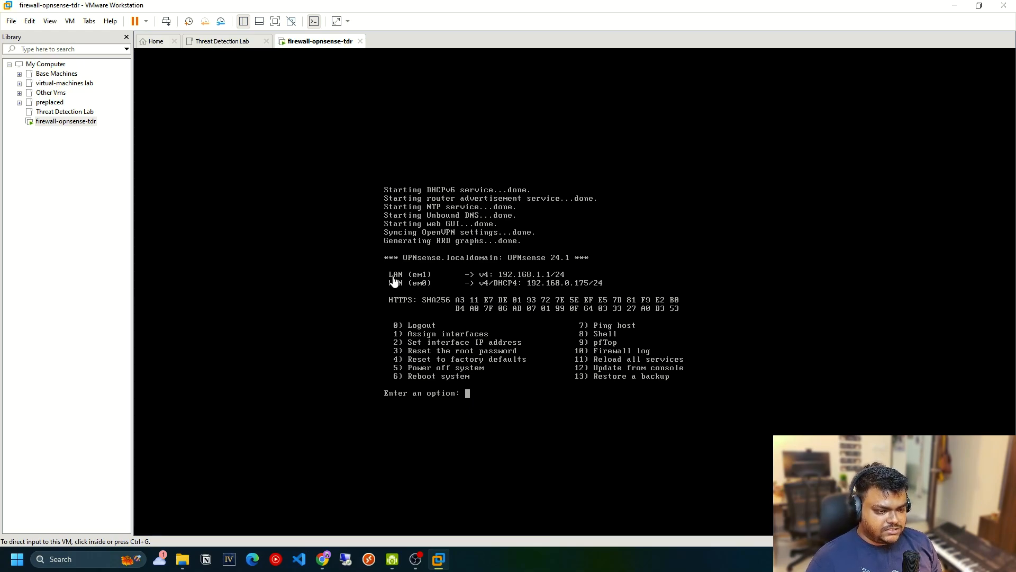
{"action": "left_click", "coordinate": [587, 323]}
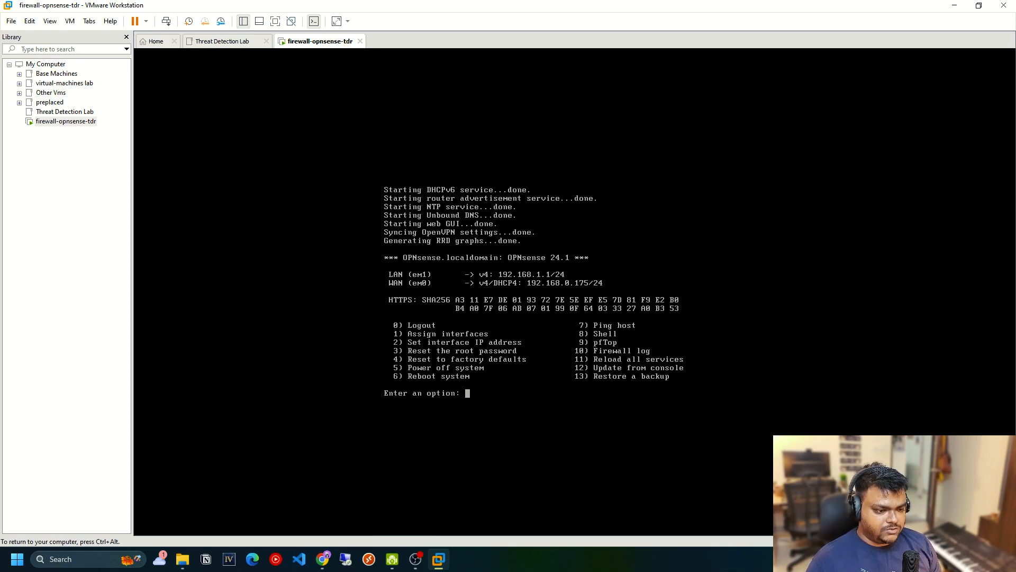
{"action": "type", "text": "2"}
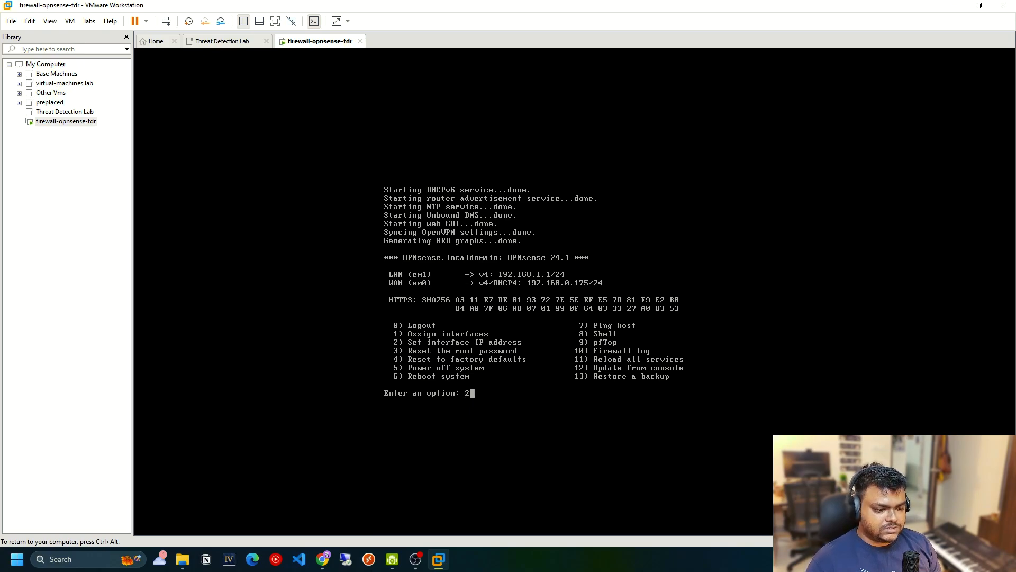
{"action": "key", "text": "Return"}
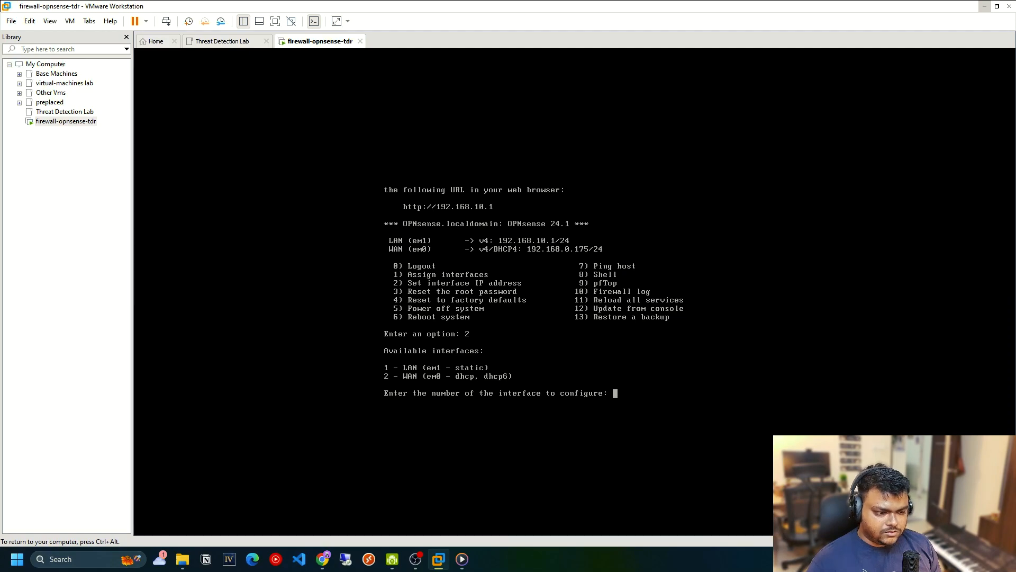
{"action": "type", "text": "1"}
{"action": "key", "text": "Return"}
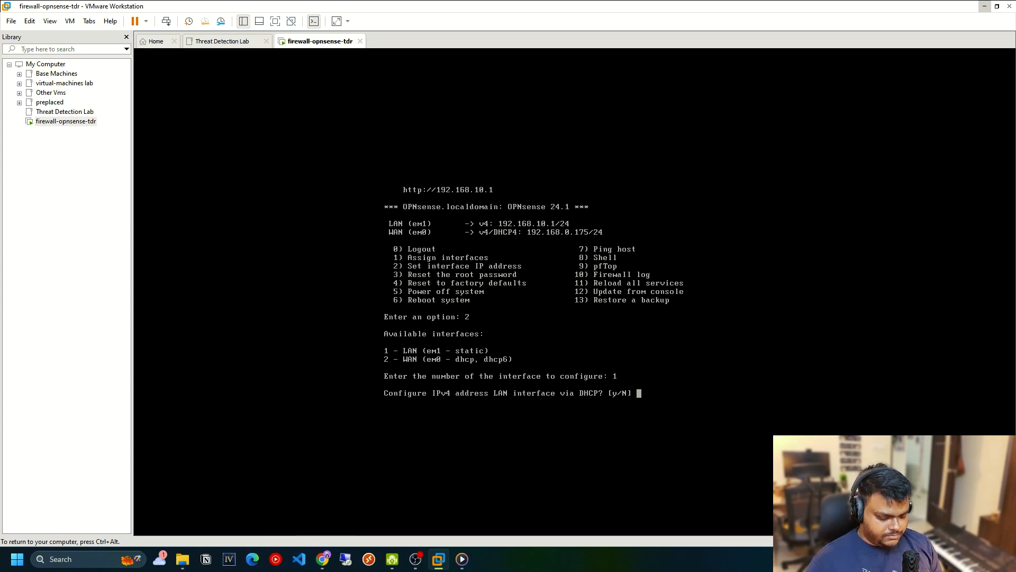
{"action": "type", "text": "N"}
{"action": "key", "text": "Return"}
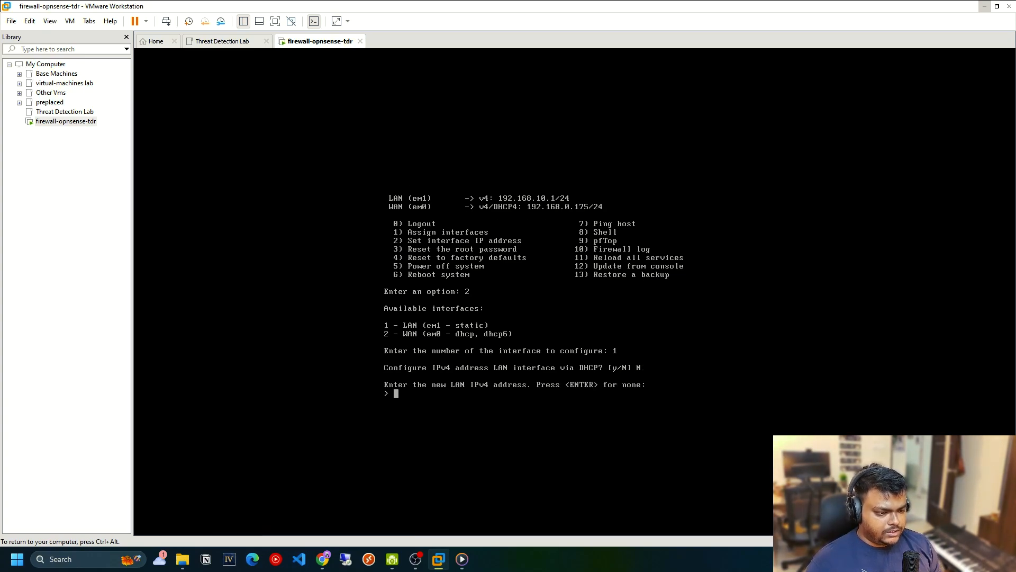
{"action": "type", "text": "192."}
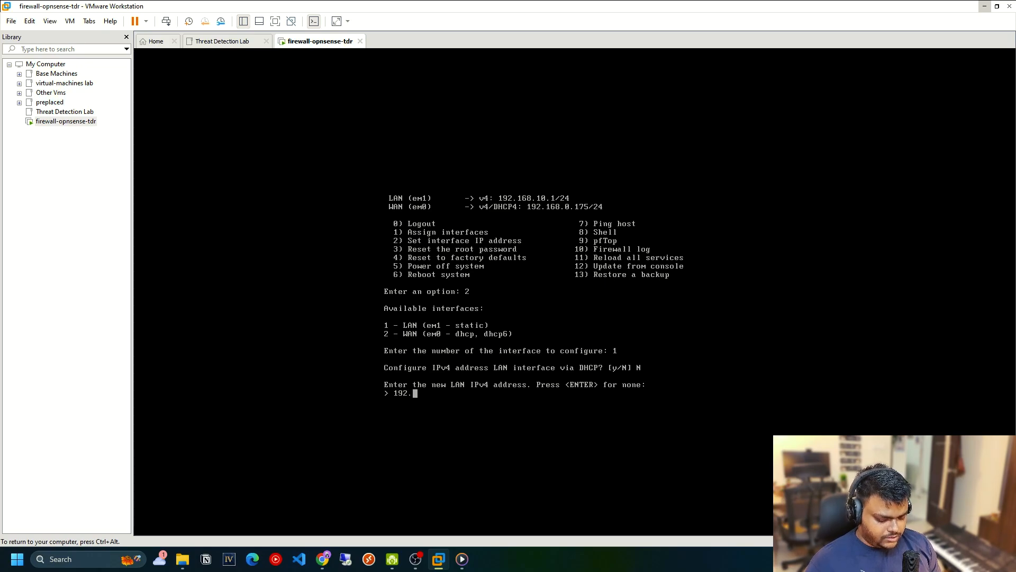
{"action": "type", "text": "168.10.1"}
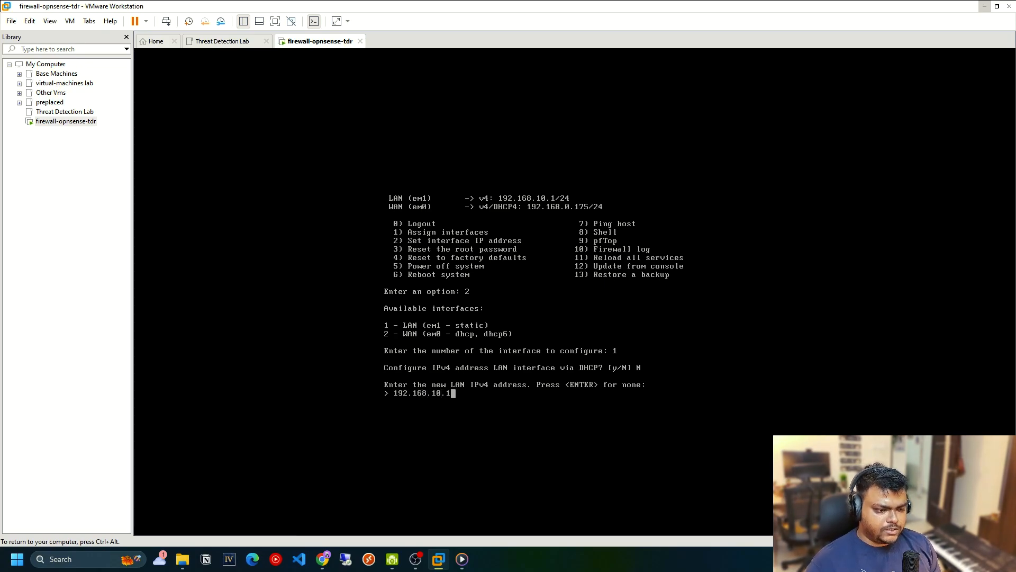
{"action": "key", "text": "Return"}
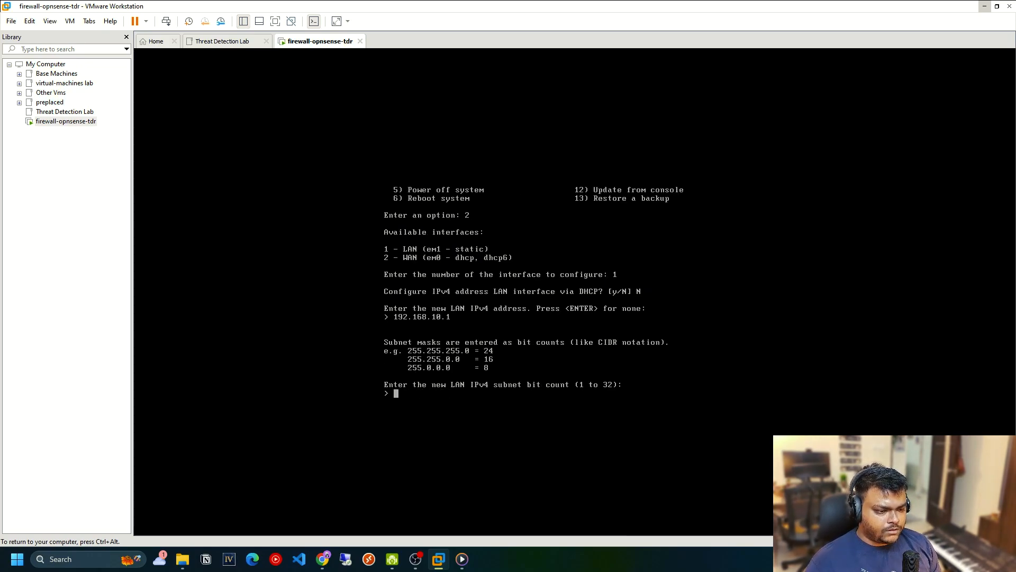
Set the LAN IPv4 subnet bit count to 24 and leave the upstream gateway address empty.
{"action": "type", "text": "24"}
{"action": "key", "text": "Return"}
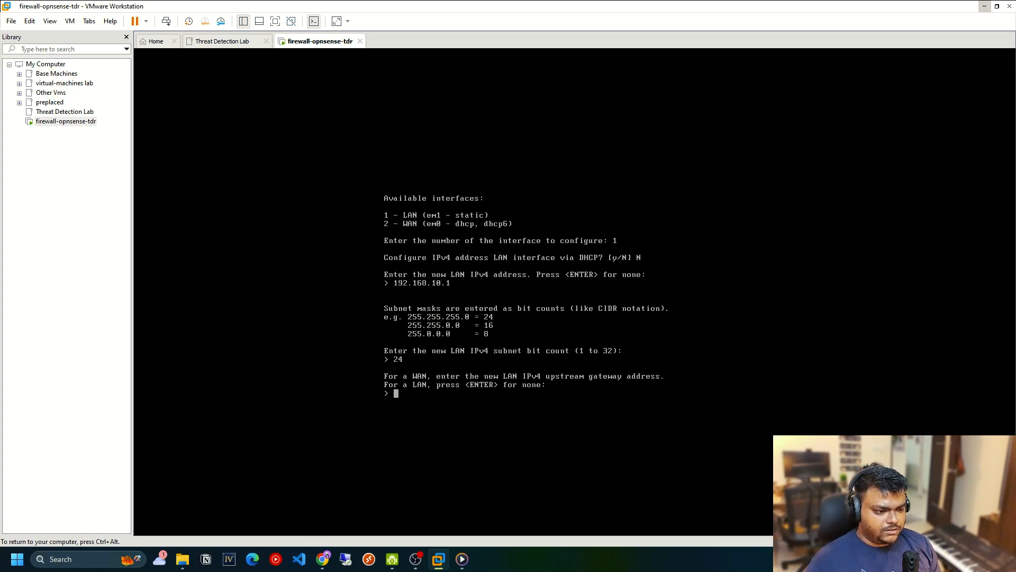
{"action": "key", "text": "Return"}
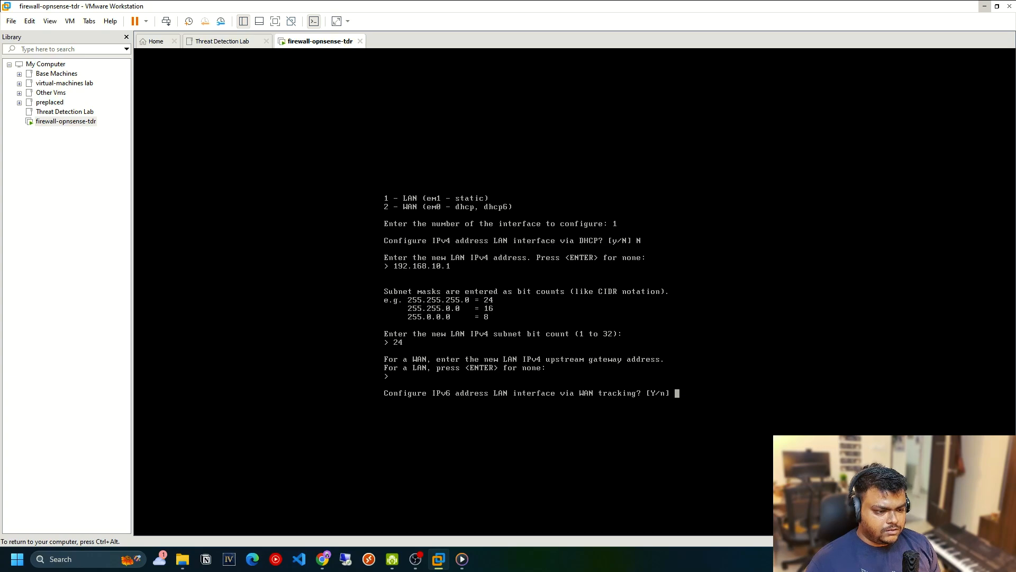
Decline IPv6 configuration of the LAN interface via WAN tracking and DHCP6, and leave its IPv6 address empty.
{"action": "type", "text": "n"}
{"action": "key", "text": "Return"}
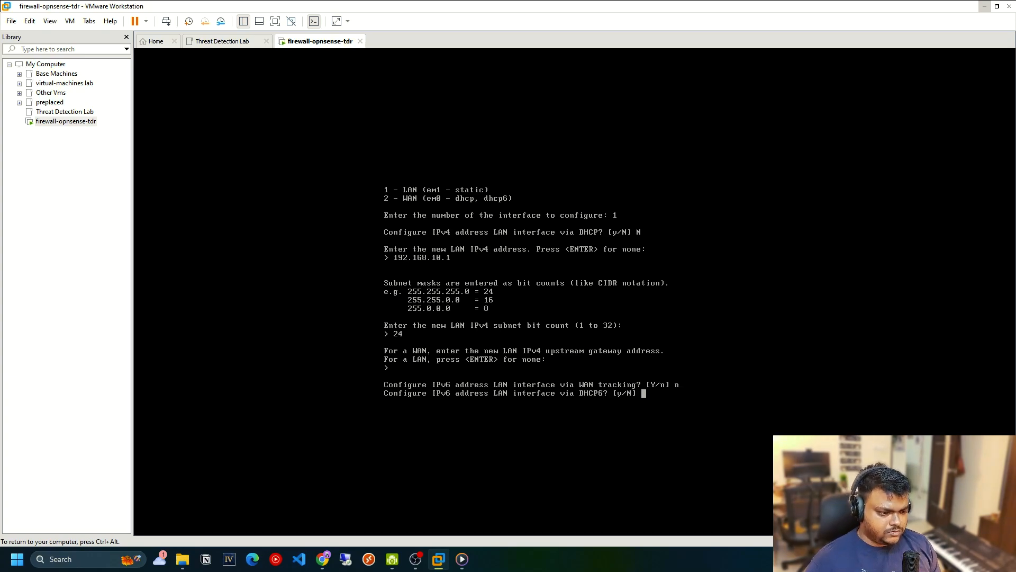
{"action": "type", "text": "N"}
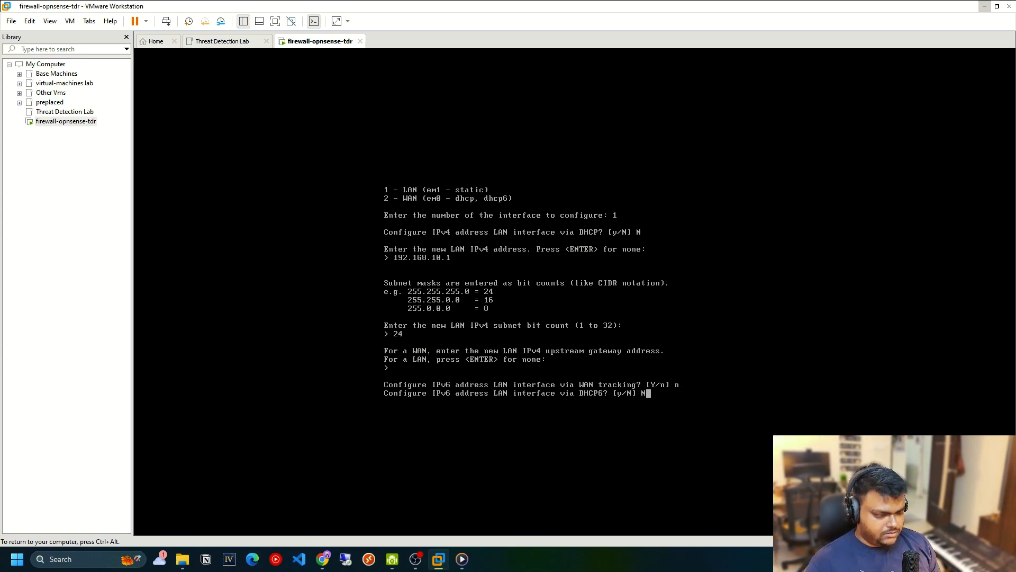
{"action": "key", "text": "Return"}
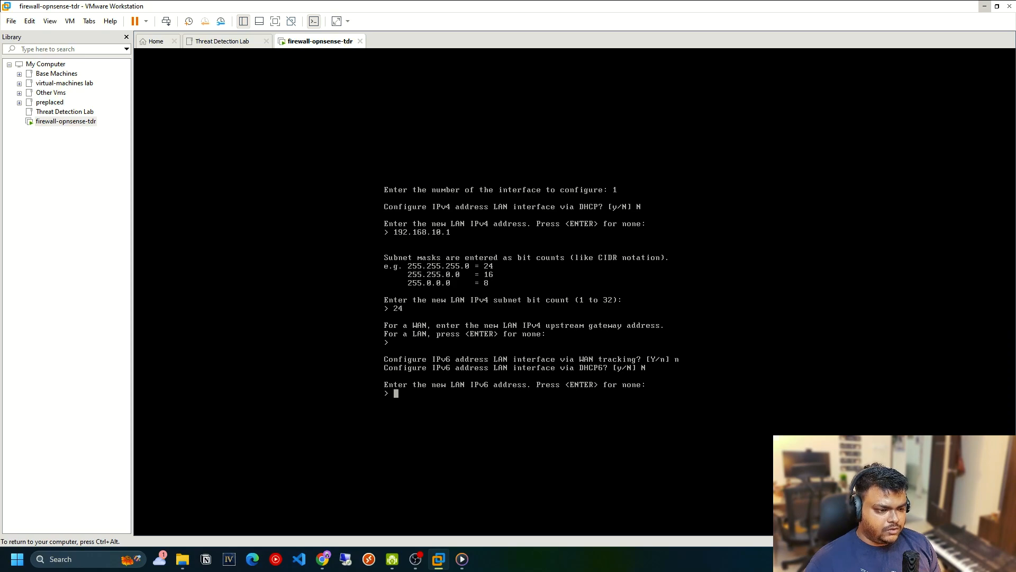
{"action": "key", "text": "Return"}
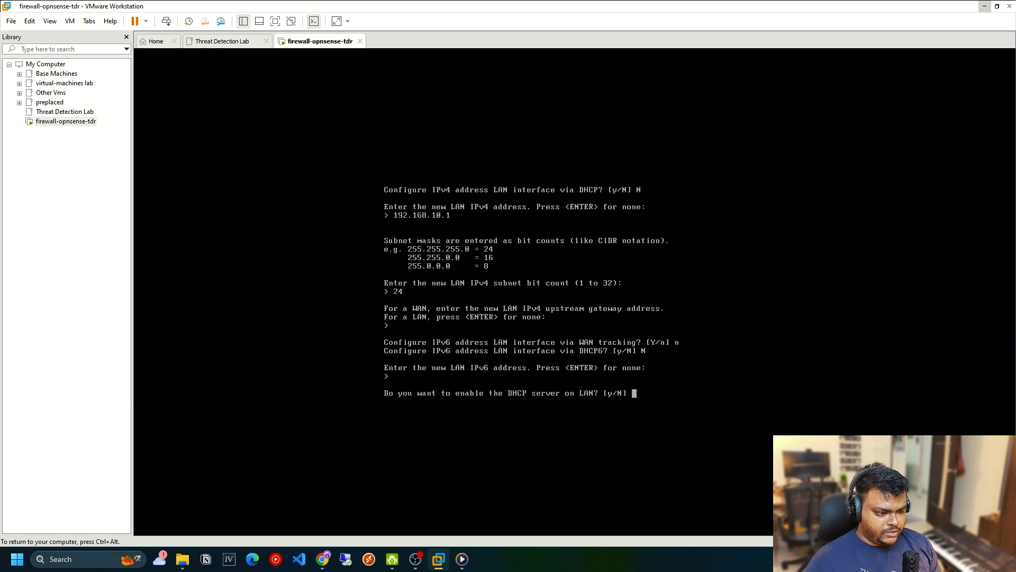
Enable the DHCP server on LAN with an IPv4 client address range from 192.168.10.10 to 192.168.10.90.
{"action": "type", "text": "y"}
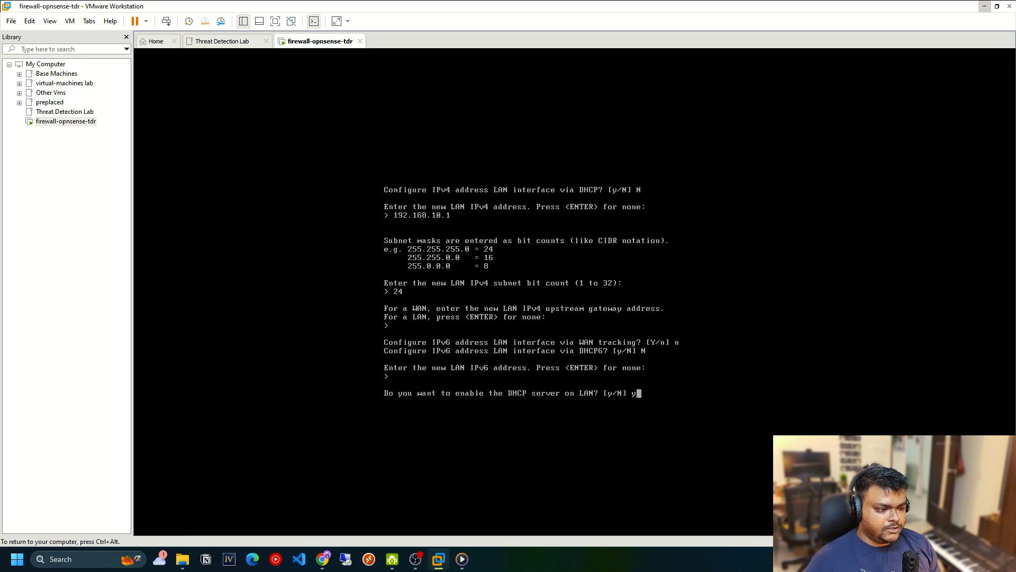
{"action": "key", "text": "Return"}
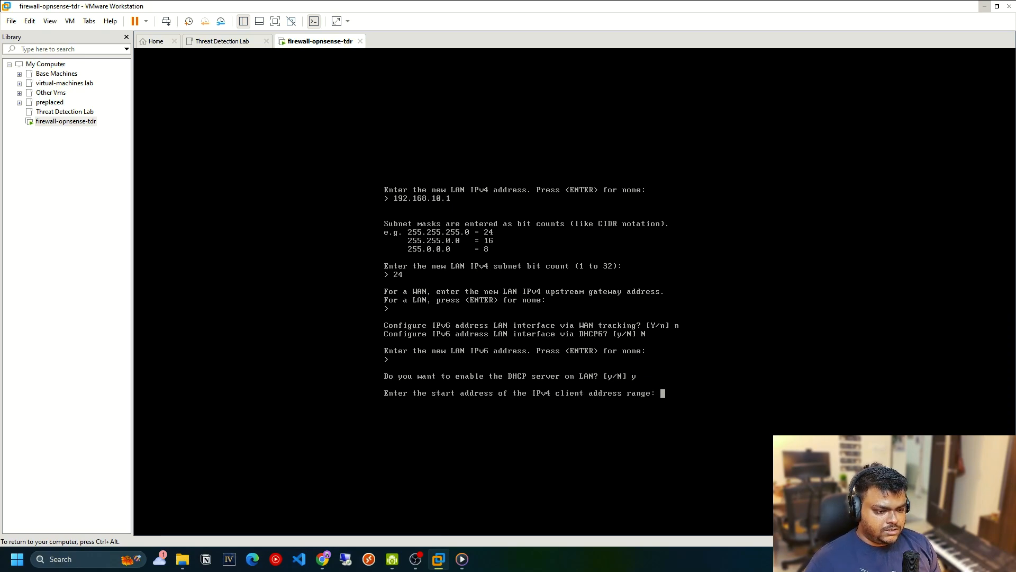
{"action": "type", "text": "192.1"}
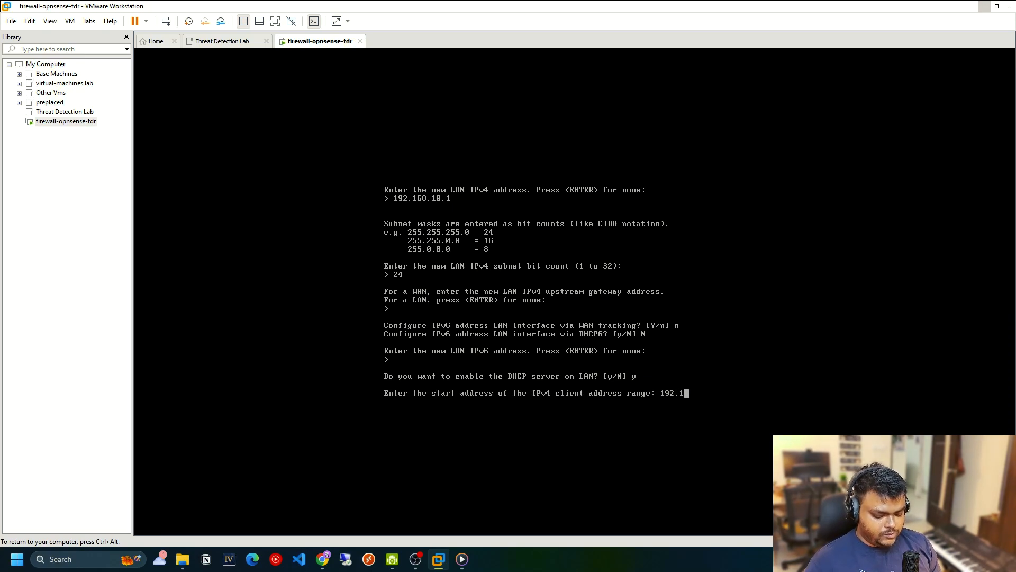
{"action": "type", "text": "68.10."}
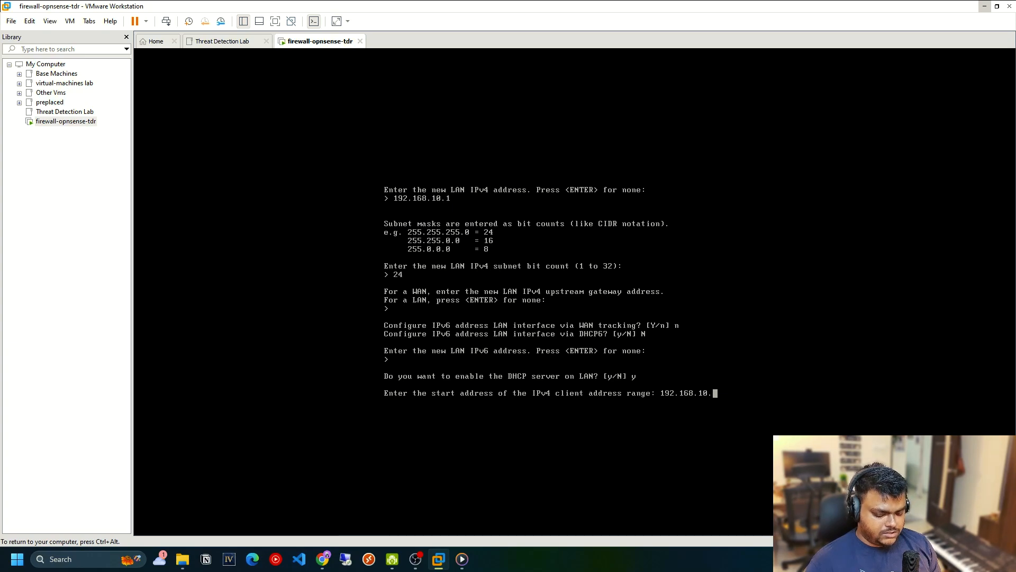
{"action": "type", "text": "5"}
{"action": "key", "text": "BackSpace"}
{"action": "type", "text": "10"}
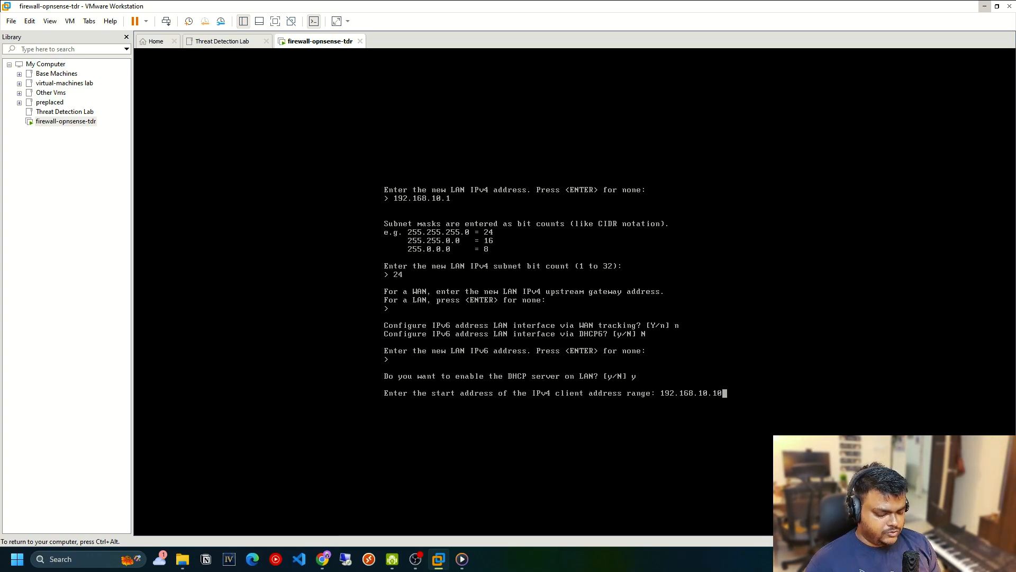
{"action": "key", "text": "Return"}
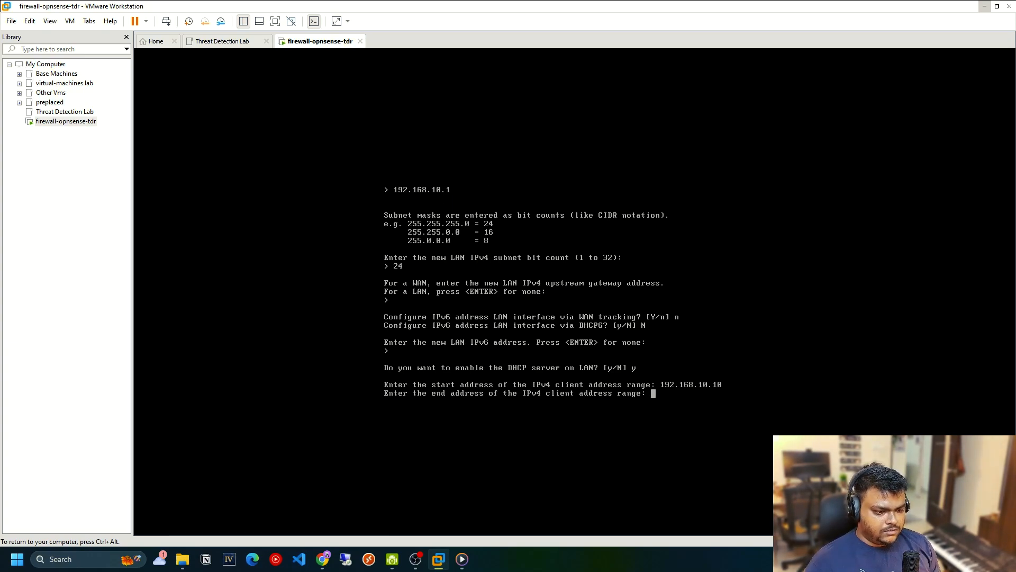
{"action": "type", "text": "192.168"}
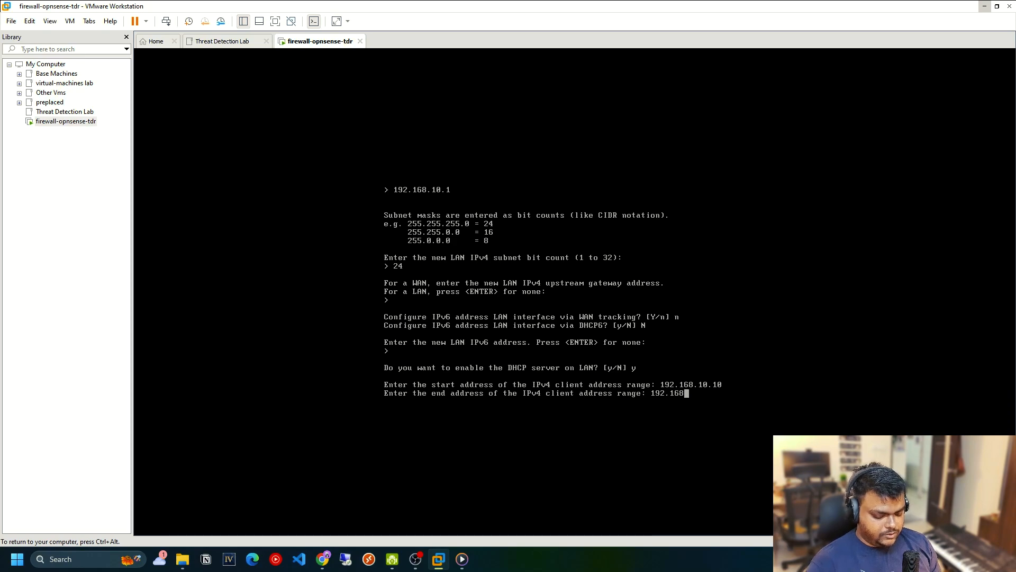
{"action": "type", "text": ".10."}
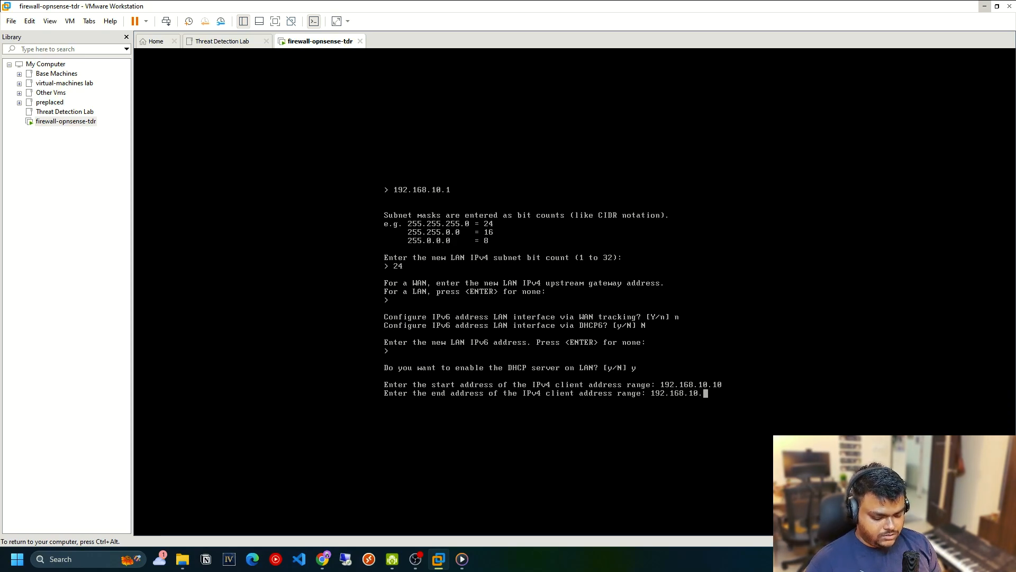
{"action": "type", "text": "90"}
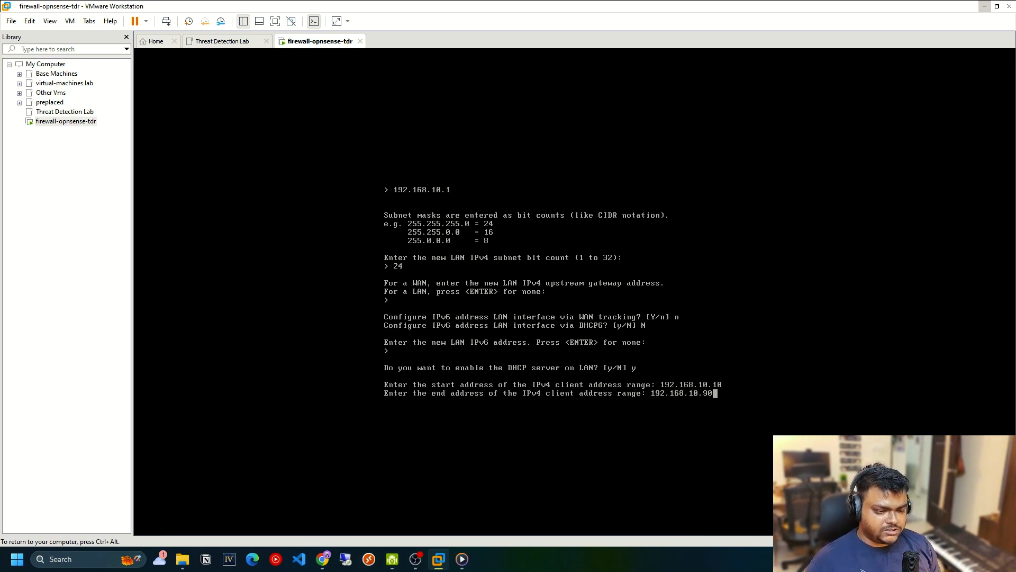
{"action": "key", "text": "Return"}
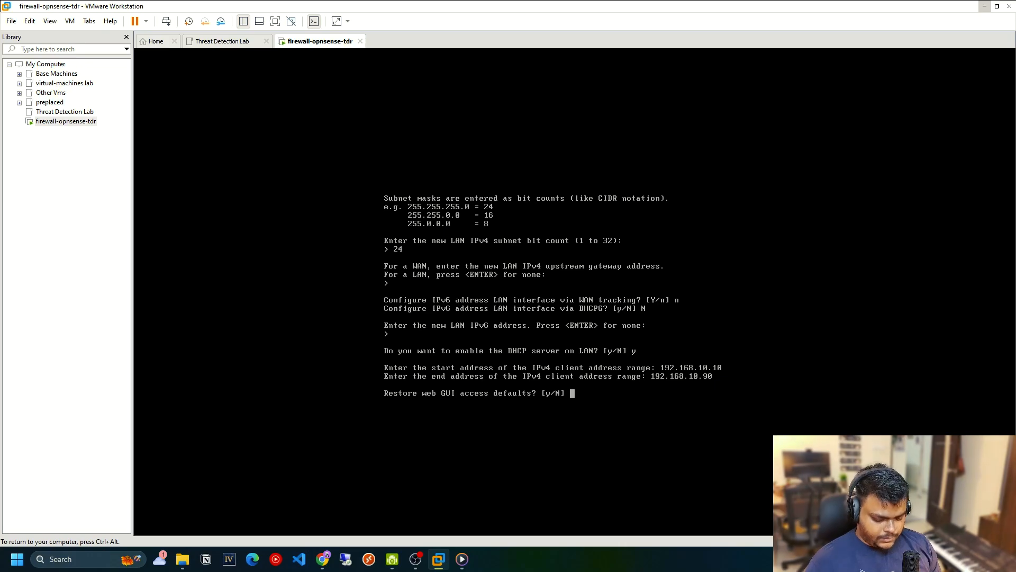
Accept restoring the web GUI access defaults to finish the LAN setup, and release input from the virtual machine.
{"action": "type", "text": "y"}
{"action": "key", "text": "Return"}
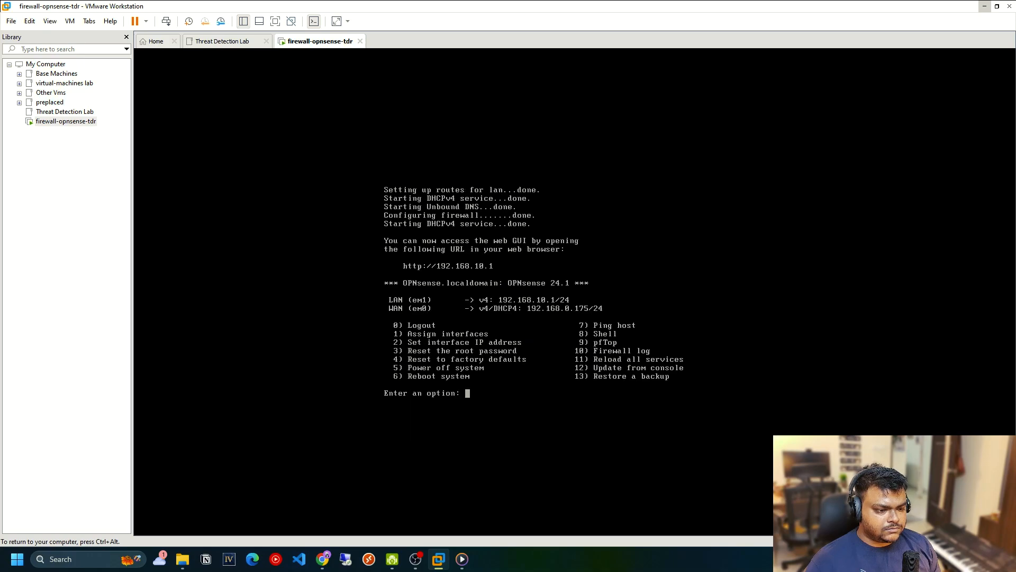
{"action": "key", "text": "ctrl+alt"}
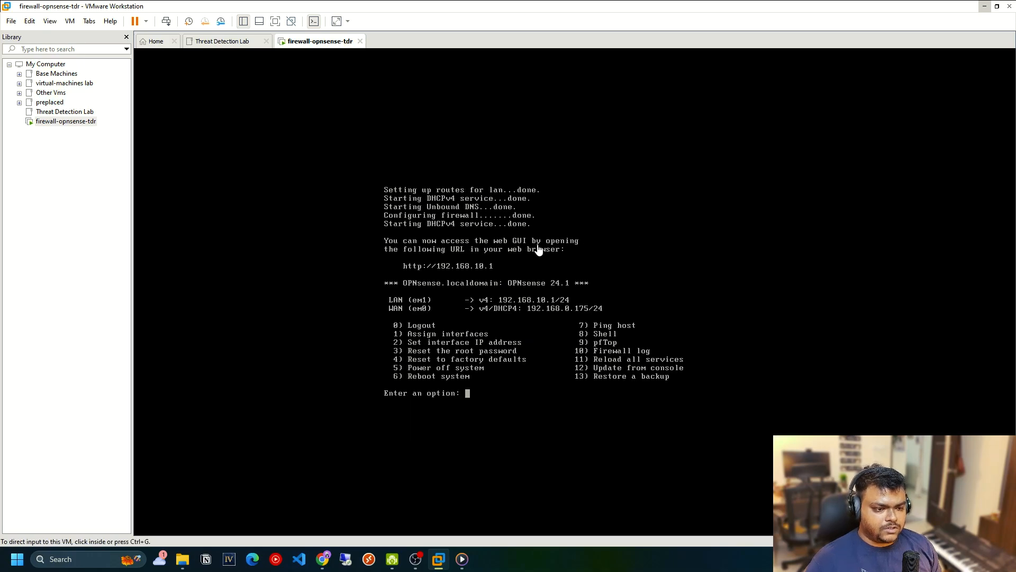